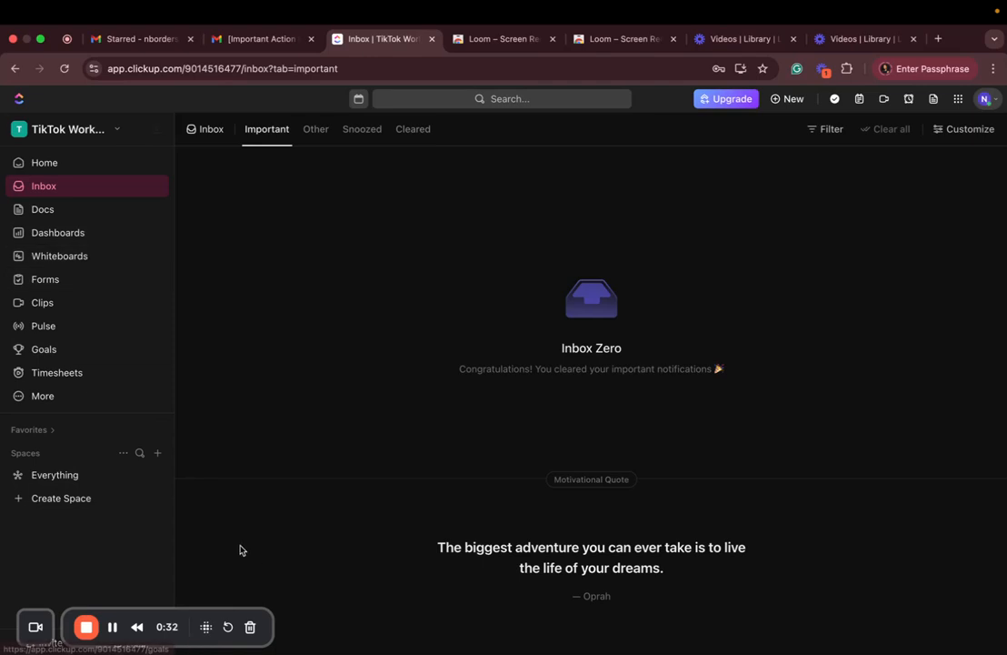
Open the Home page and examine its cards and the workspace menu options
left_click(44, 162)
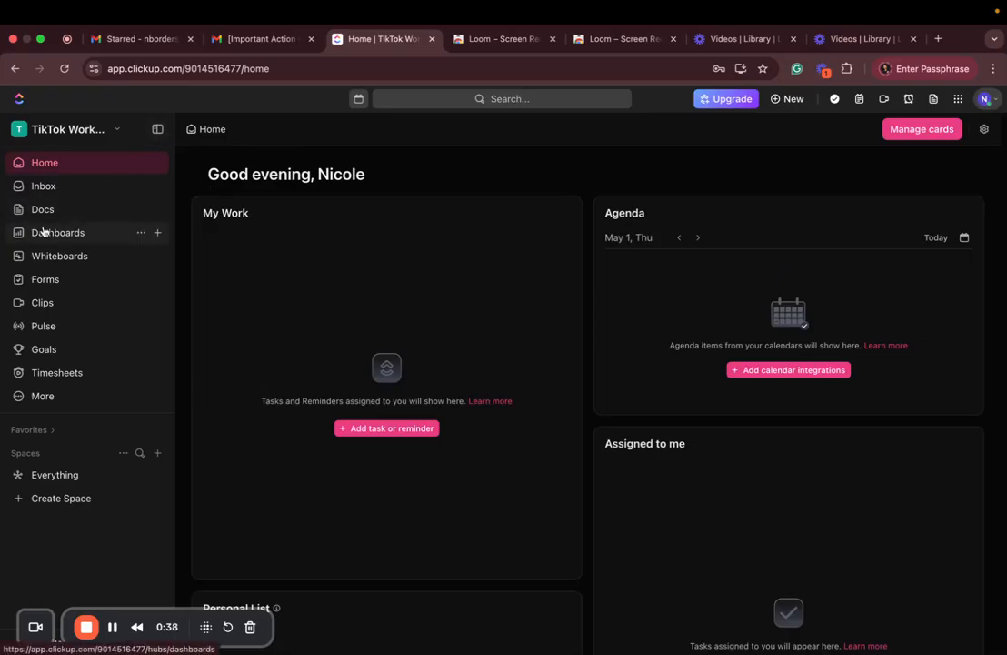
left_click(70, 127)
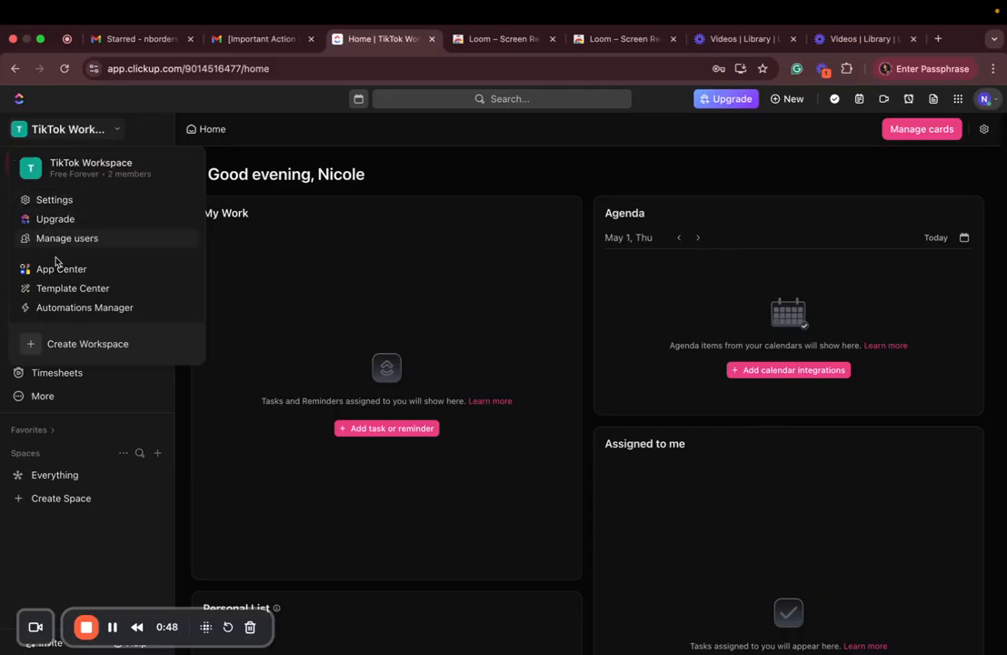
left_click(271, 148)
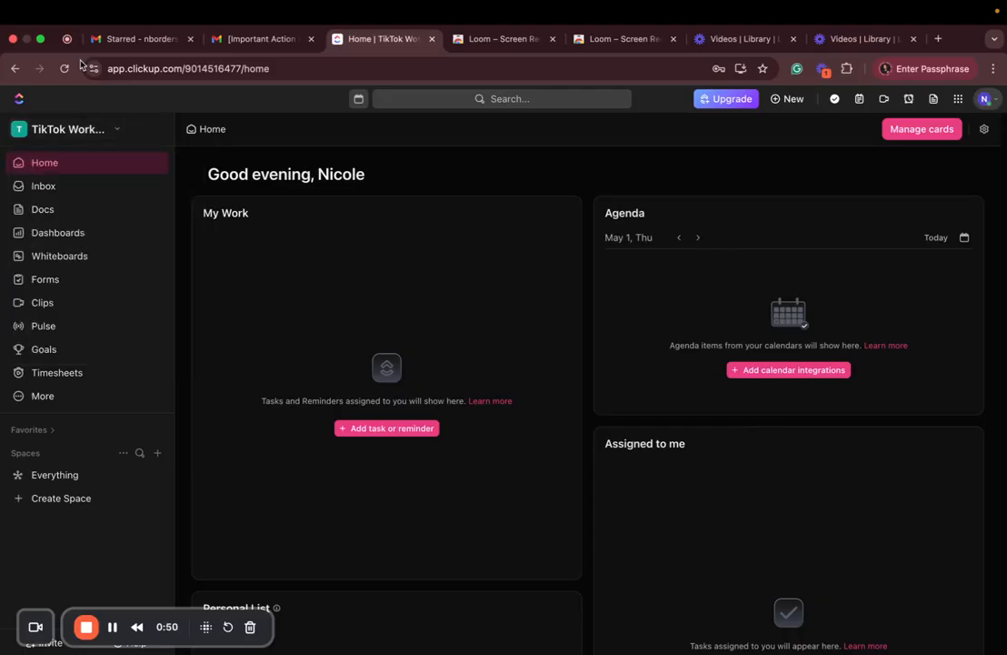
left_click(61, 164)
scroll(466, 450, "down", 3)
scroll(465, 450, "up", 3)
scroll(766, 347, "down", 5)
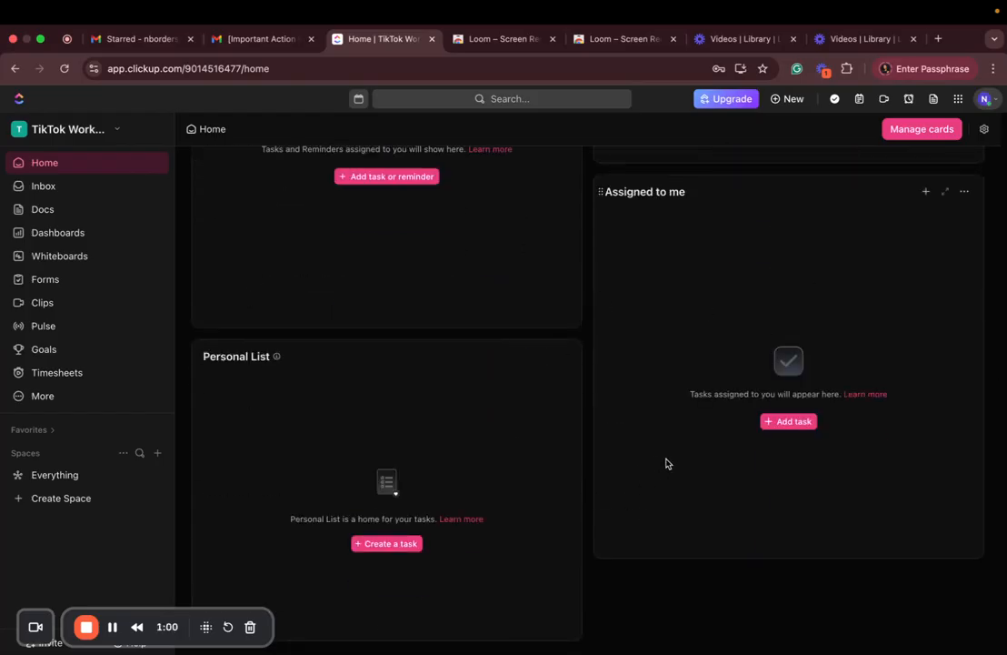
scroll(290, 479, "up", 5)
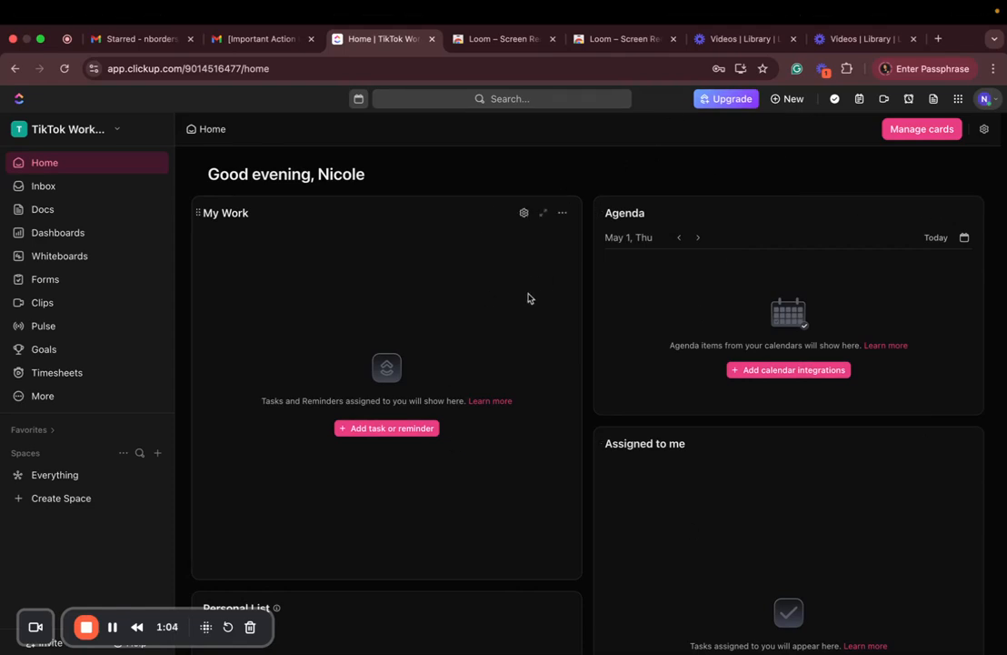
Remove the Agenda card from the Home page and add it back
left_click(909, 130)
scroll(855, 295, "down", 1)
left_click(949, 263)
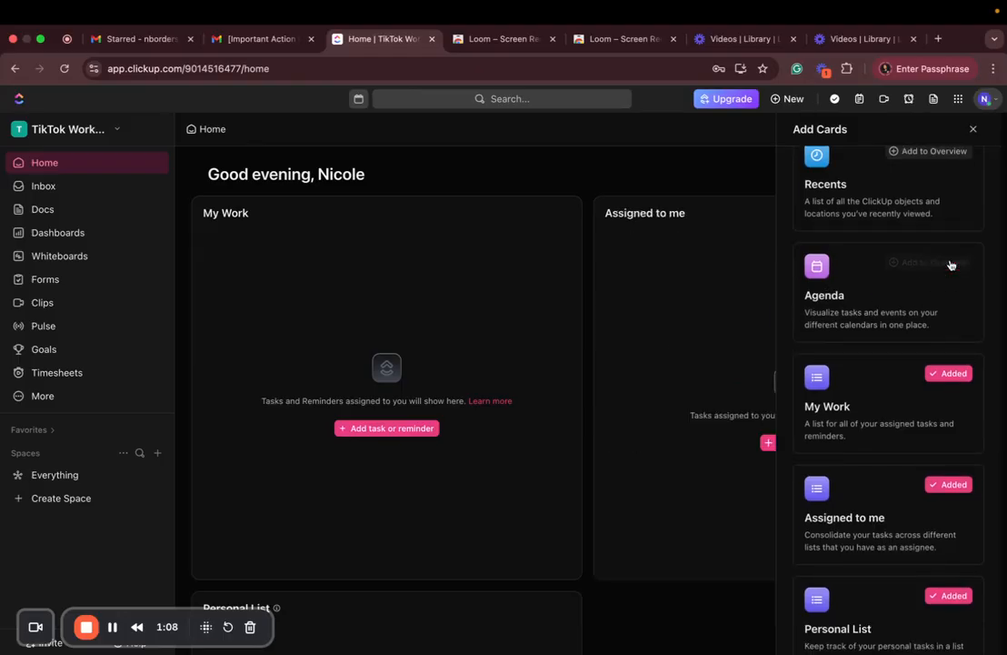
left_click(936, 262)
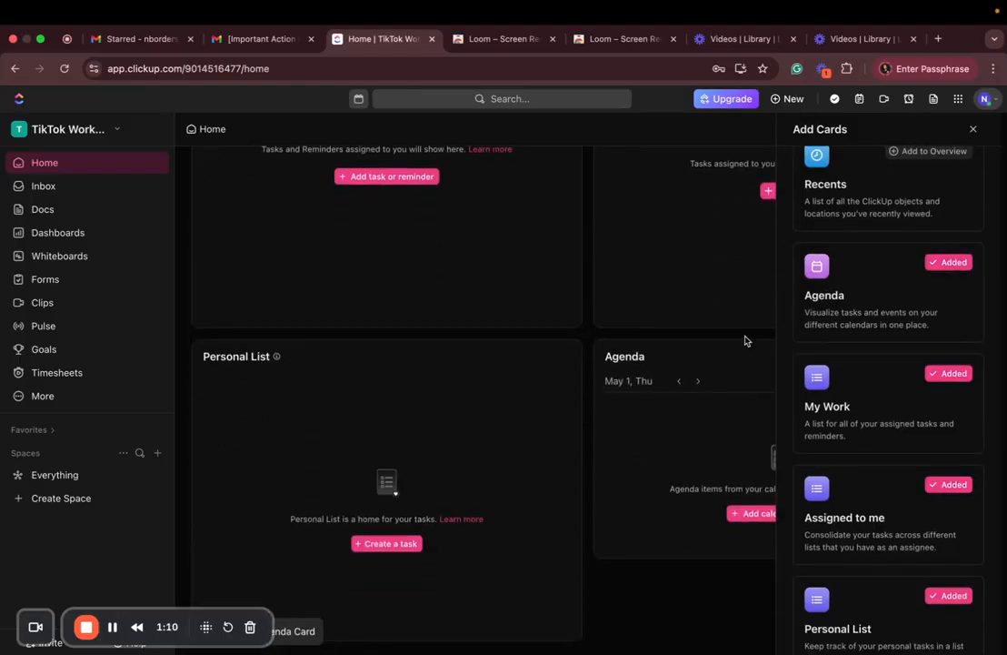
Close the card manager and move the Agenda card to between the My Work and Personal List cards
left_click(634, 592)
left_click_drag(603, 356, 284, 180)
scroll(328, 289, "up", 5)
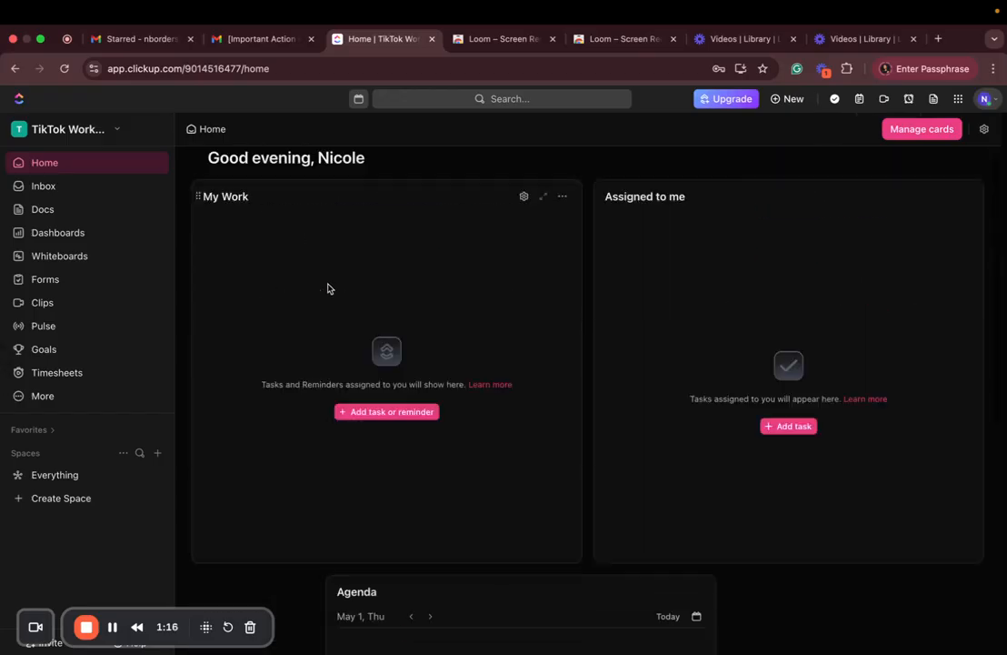
scroll(412, 270, "down", 5)
scroll(412, 271, "up", 5)
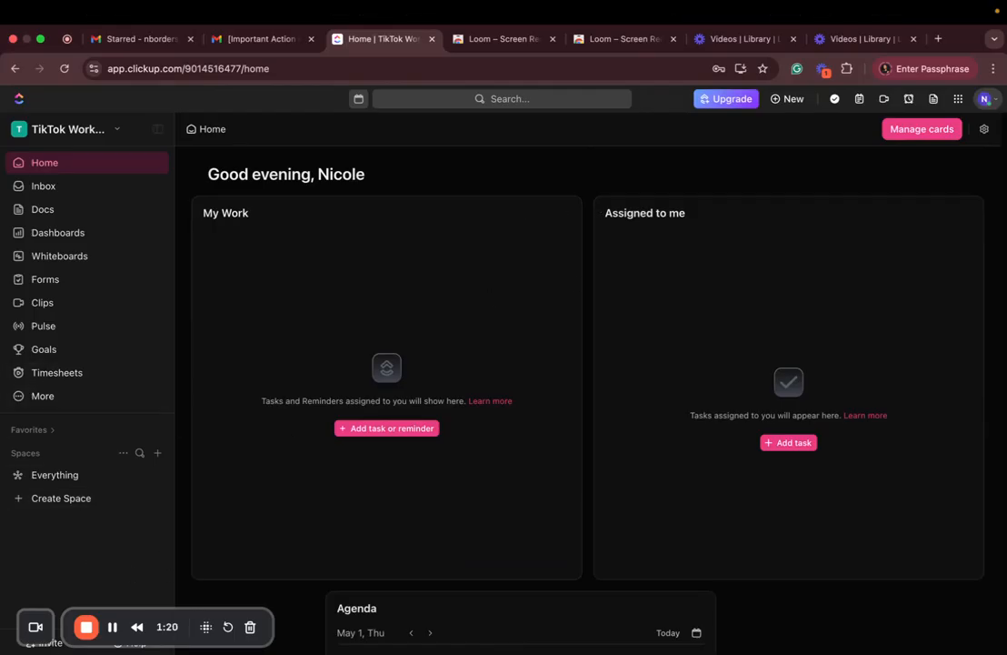
scroll(337, 319, "down", 5)
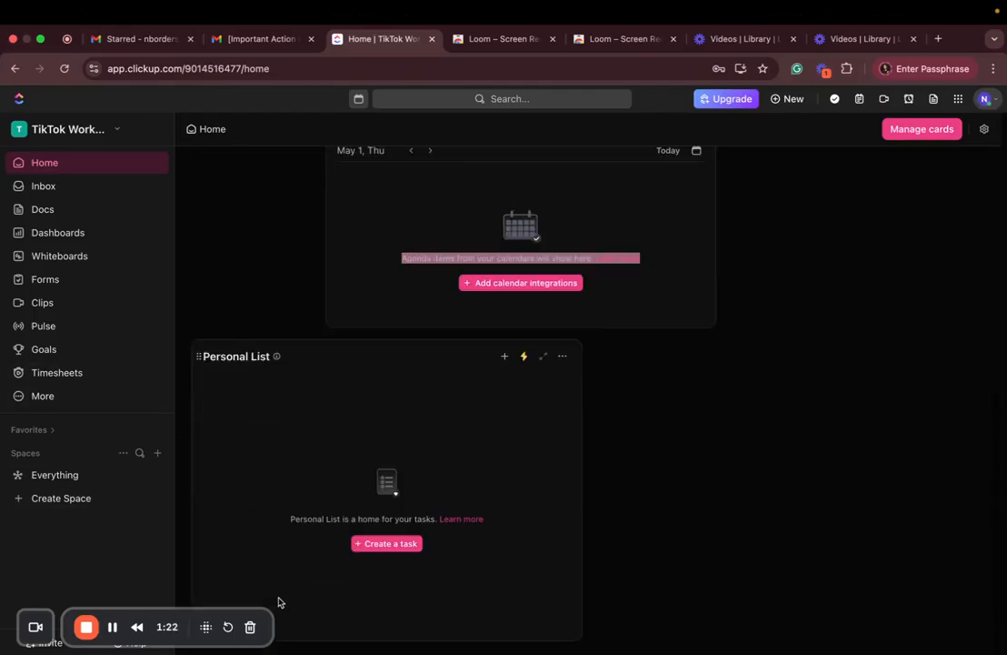
scroll(272, 508, "up", 5)
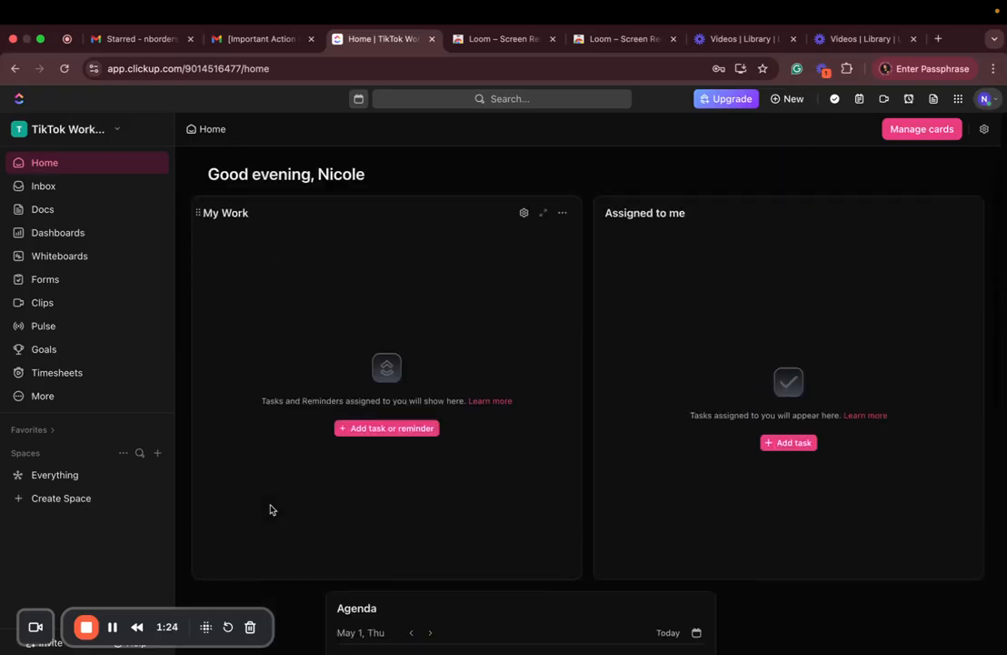
Open the Inbox to examine the important notifications, and review the workspace menu options
left_click(80, 189)
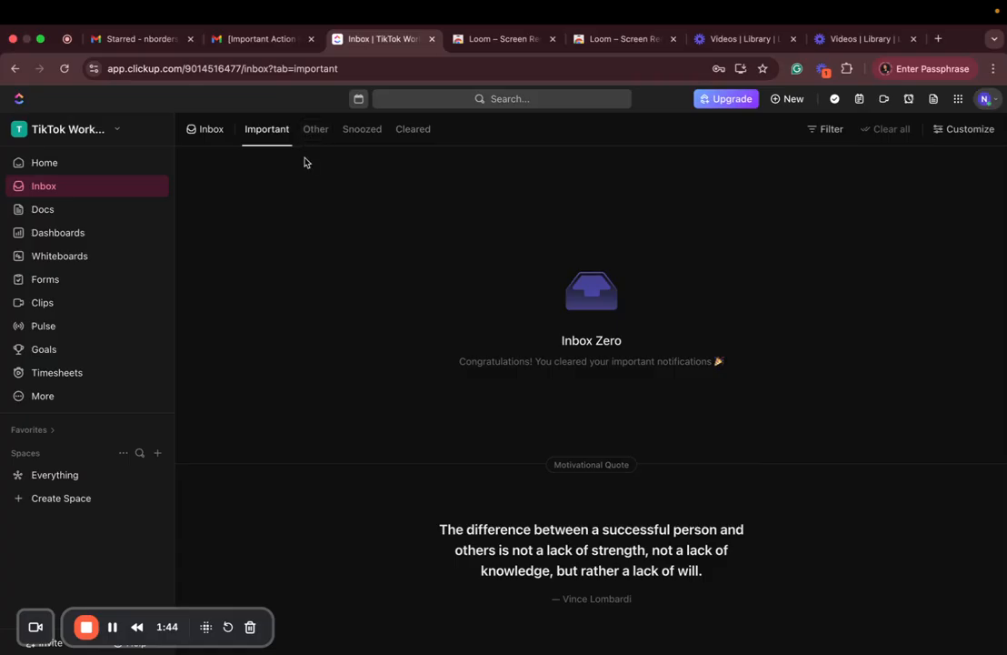
left_click_drag(305, 159, 316, 276)
left_click(315, 280)
left_click(80, 138)
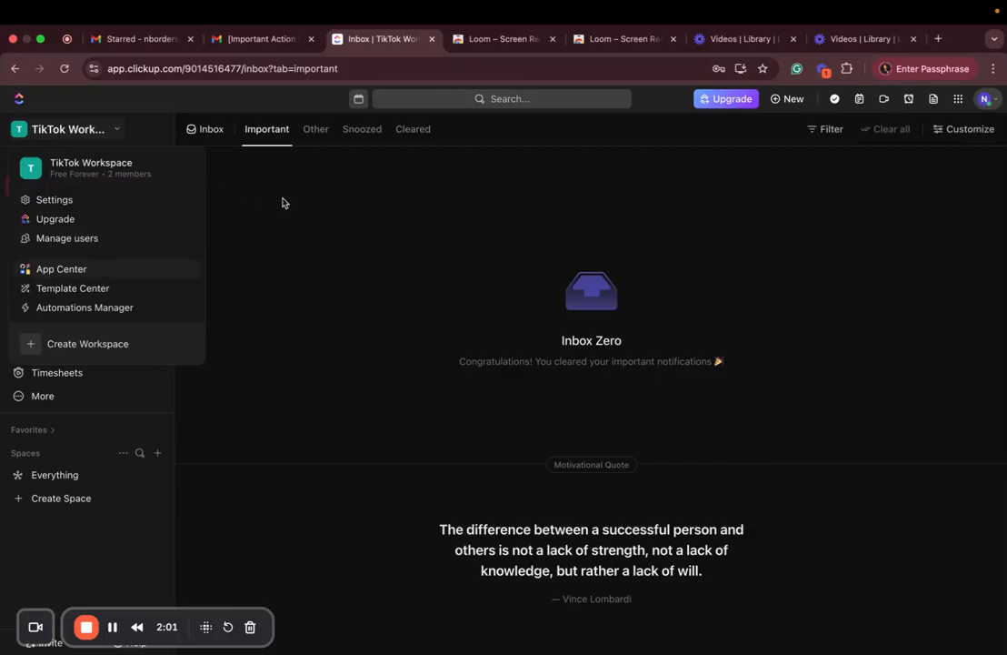
left_click(247, 175)
Open the Docs hub and examine its document sections, wiki templates and document list
left_click(63, 216)
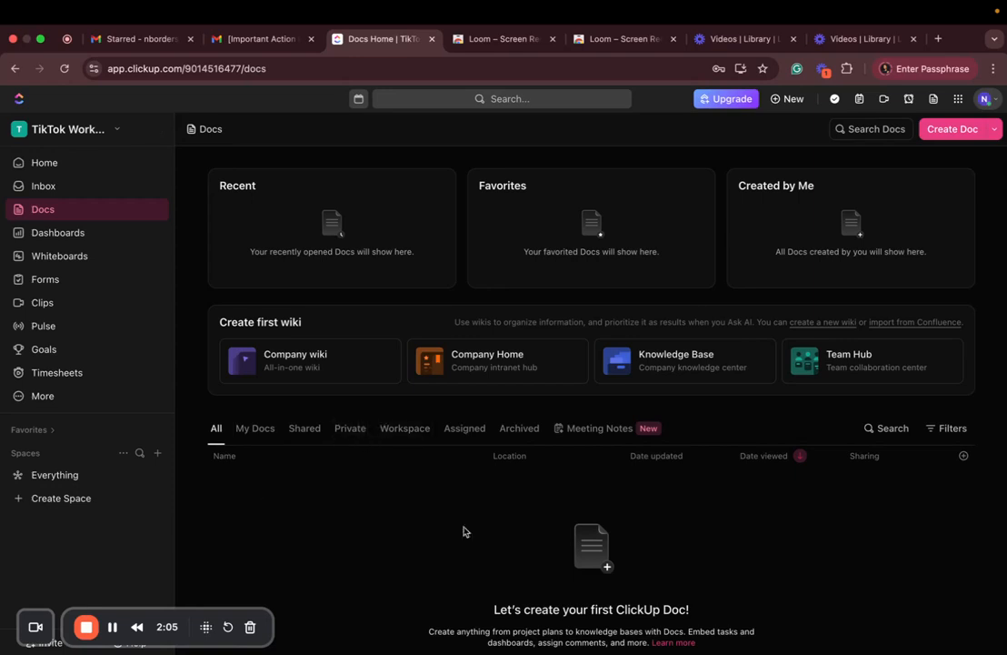
scroll(535, 588, "down", 1)
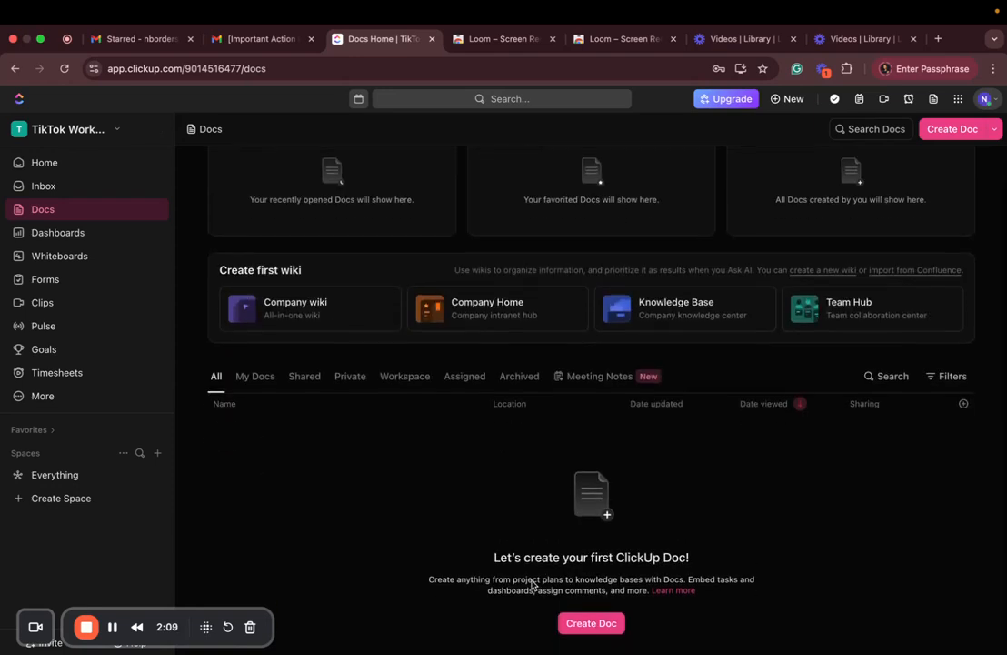
scroll(534, 583, "up", 1)
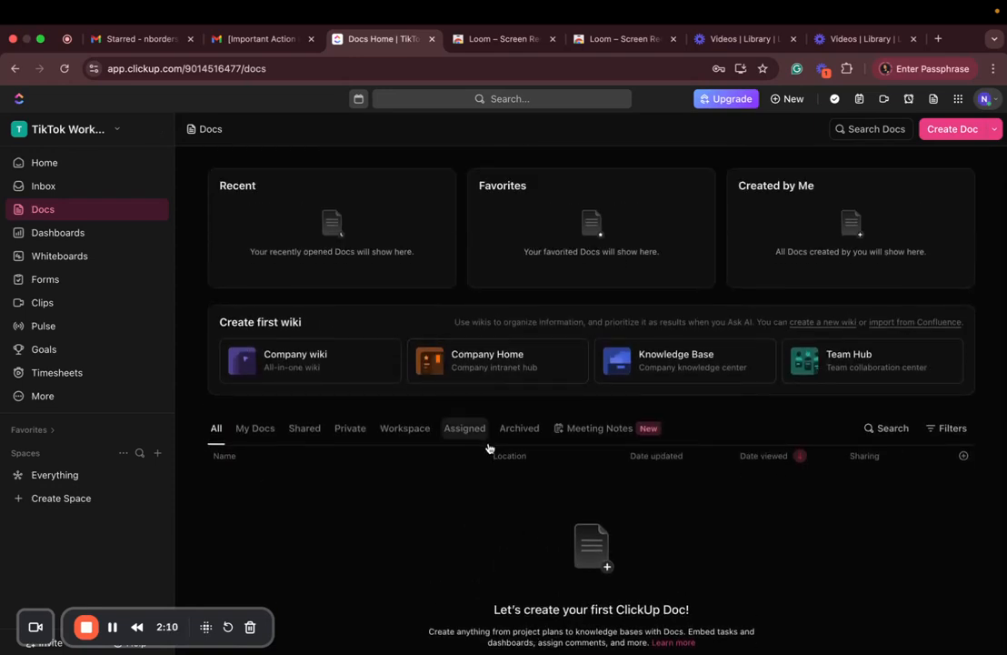
scroll(502, 559, "down", 1)
scroll(505, 565, "up", 1)
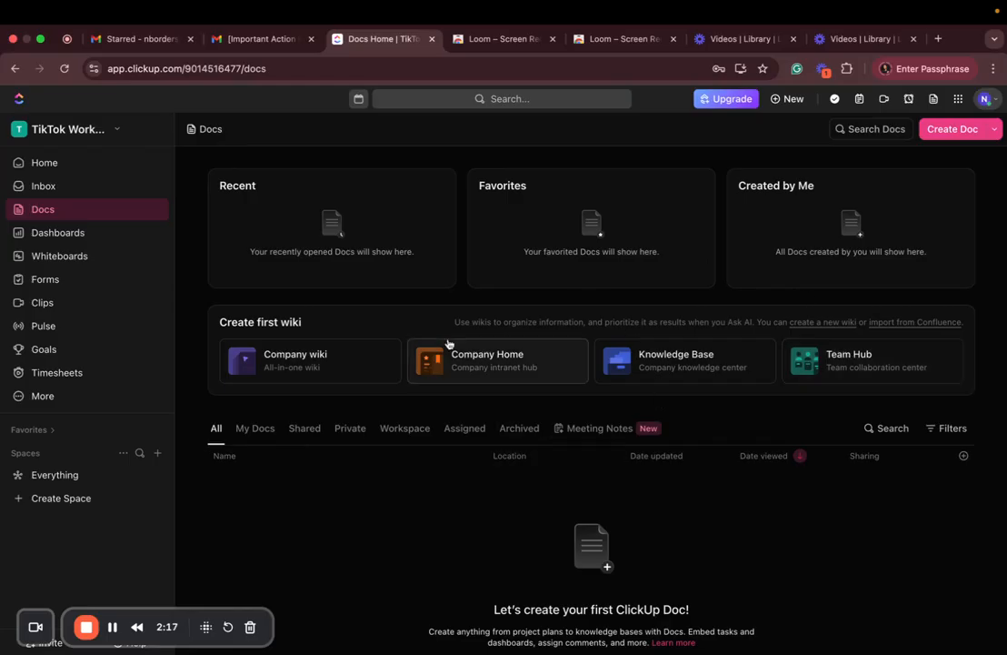
Look through the Dashboards, Whiteboards, Forms, Clips, Pulse, Goals and Timesheets pages one after another
left_click(61, 232)
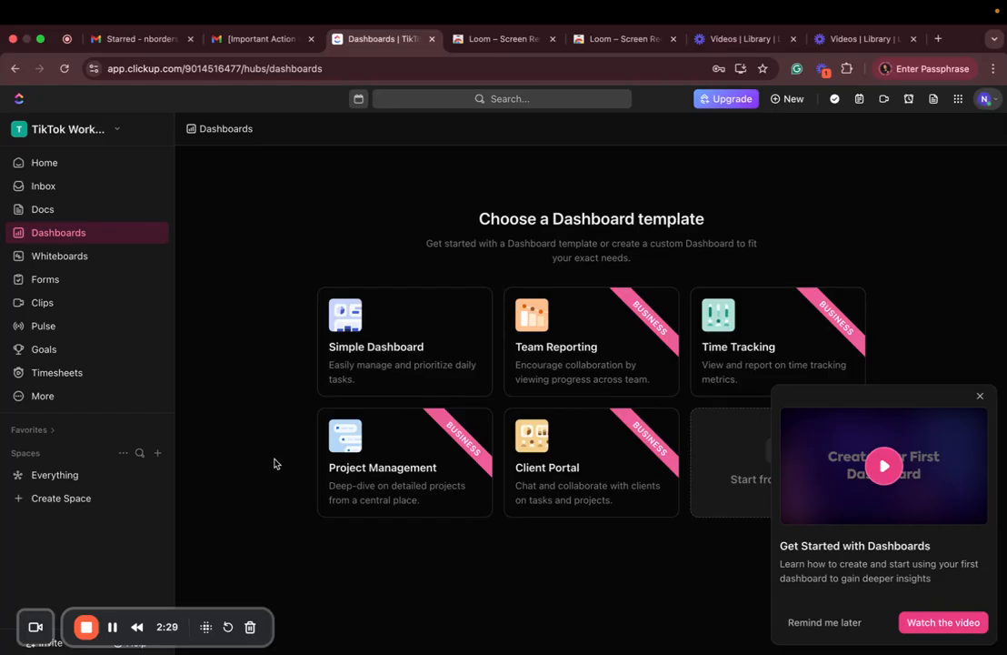
left_click(81, 261)
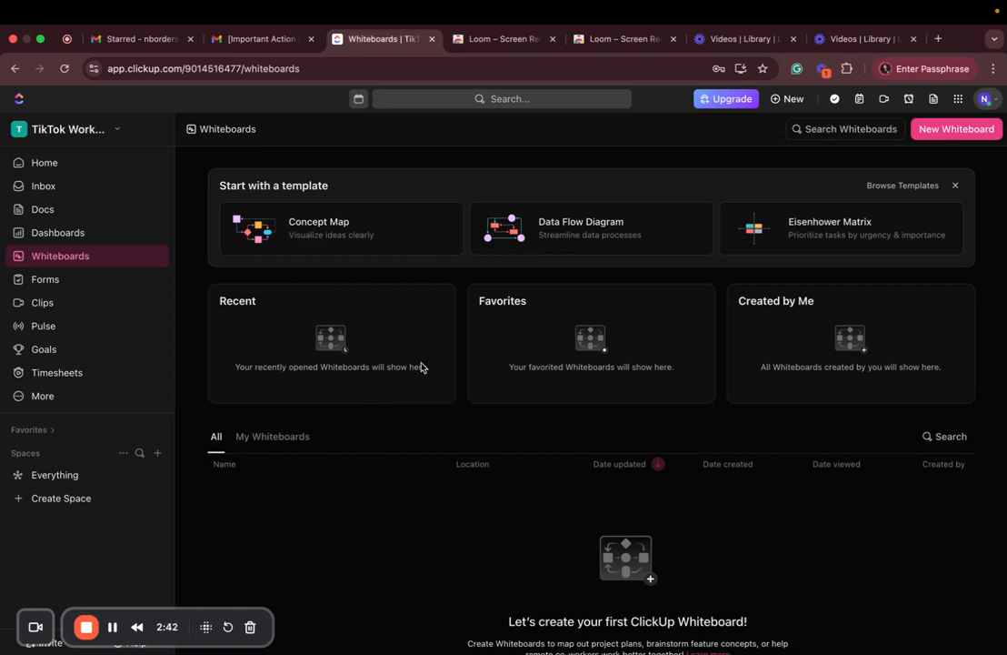
left_click(82, 282)
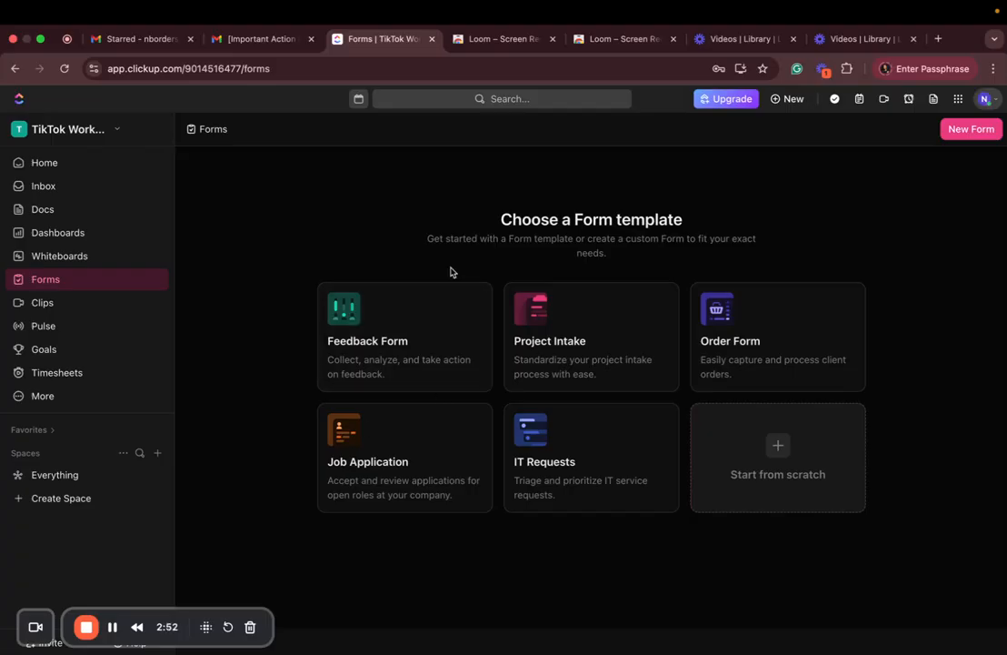
left_click(60, 304)
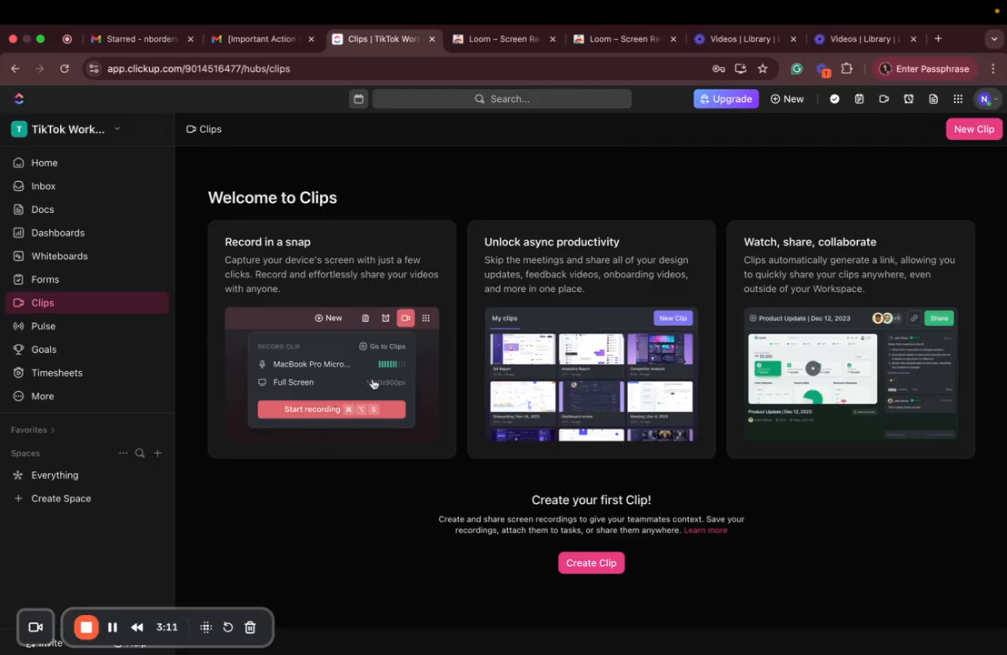
left_click(69, 329)
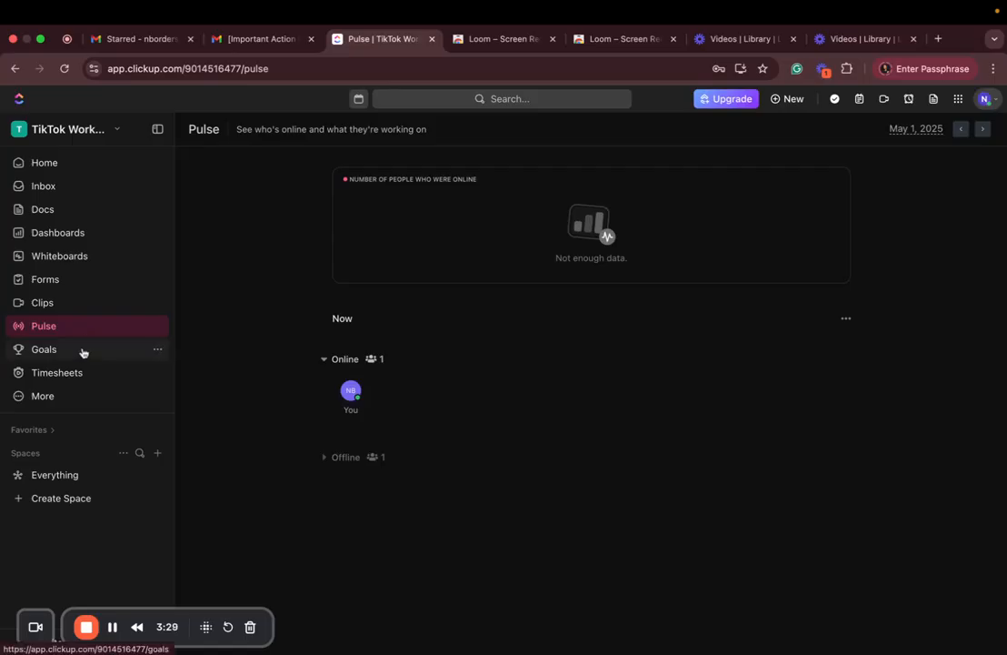
left_click(80, 350)
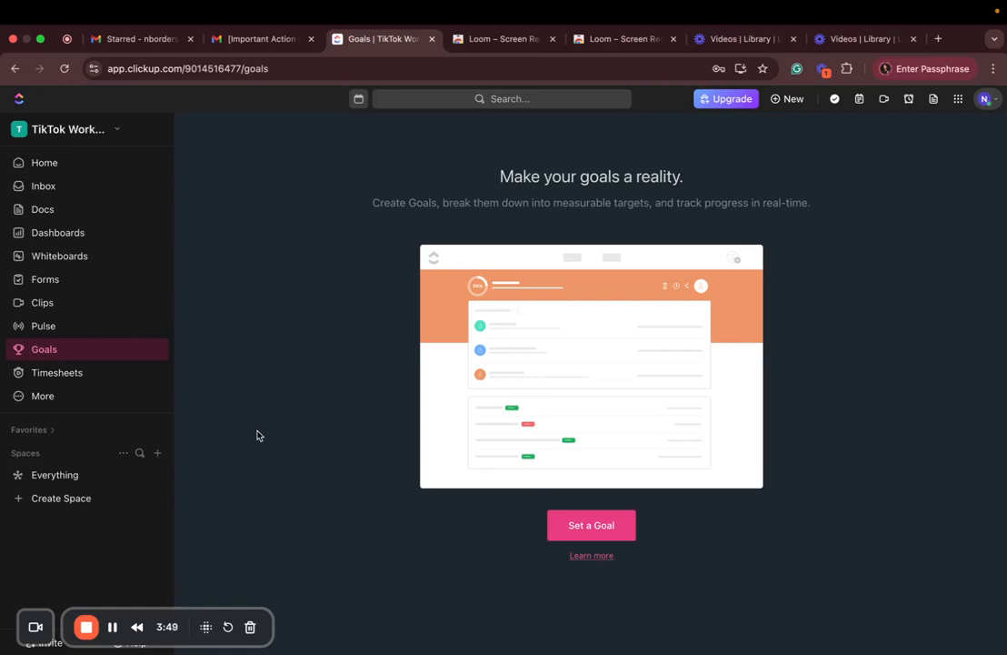
left_click(17, 373)
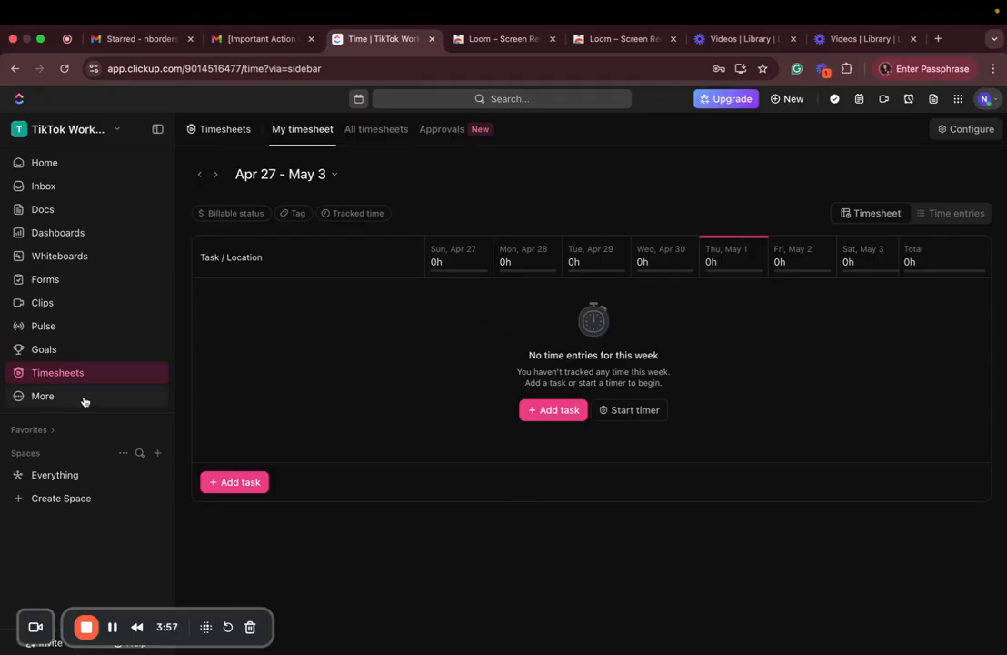
Unpin Docs from the sidebar and pin it again
mouse_move(20, 388)
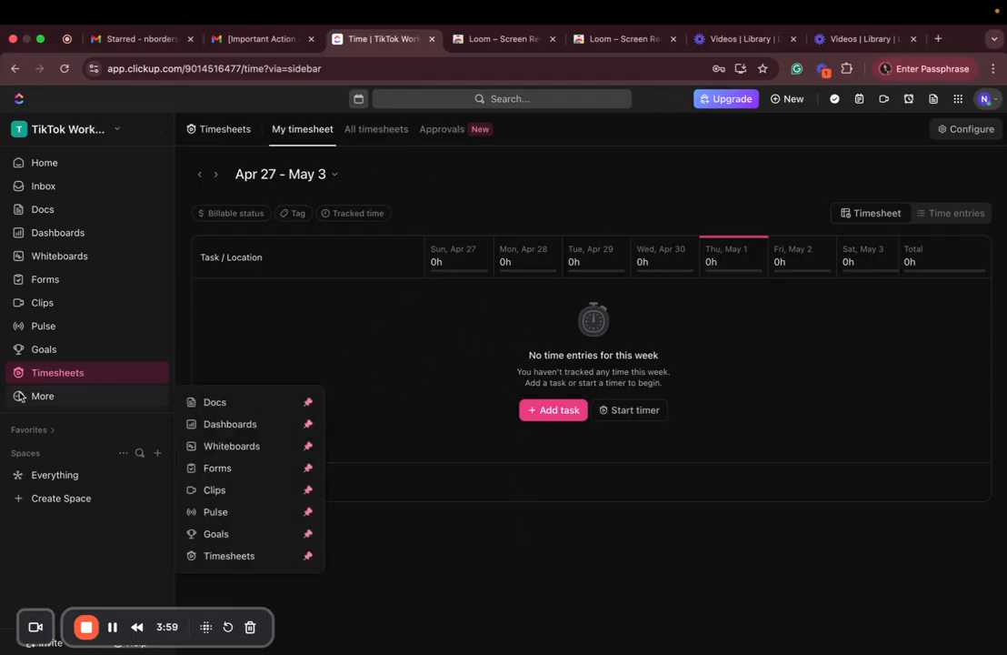
left_click(308, 401)
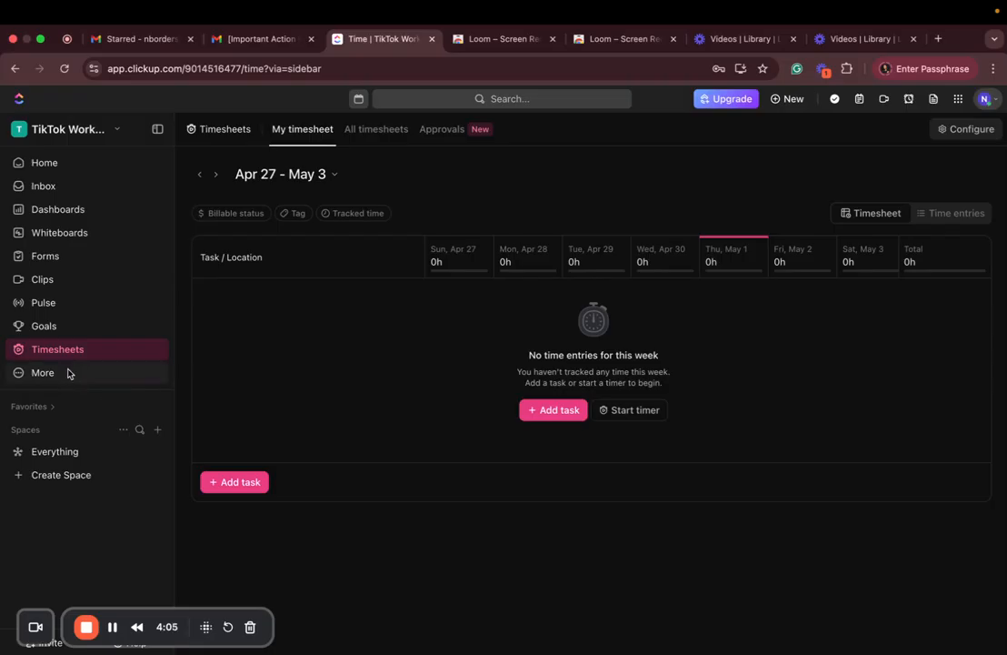
mouse_move(70, 373)
left_click(309, 378)
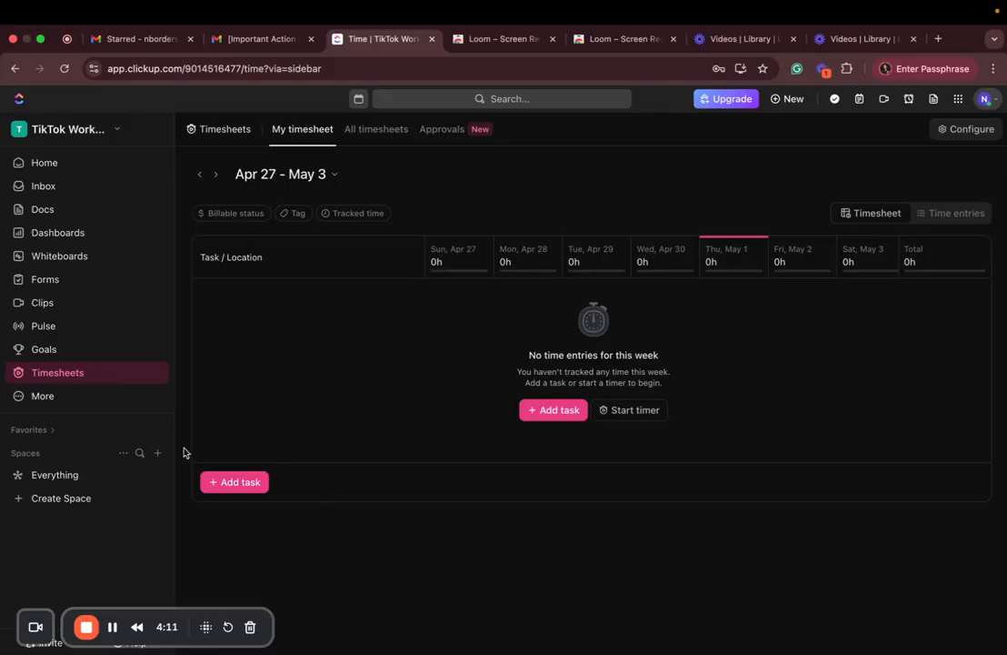
Create a Space named Operations with no description, using the Starter workflow and its default settings
left_click(56, 499)
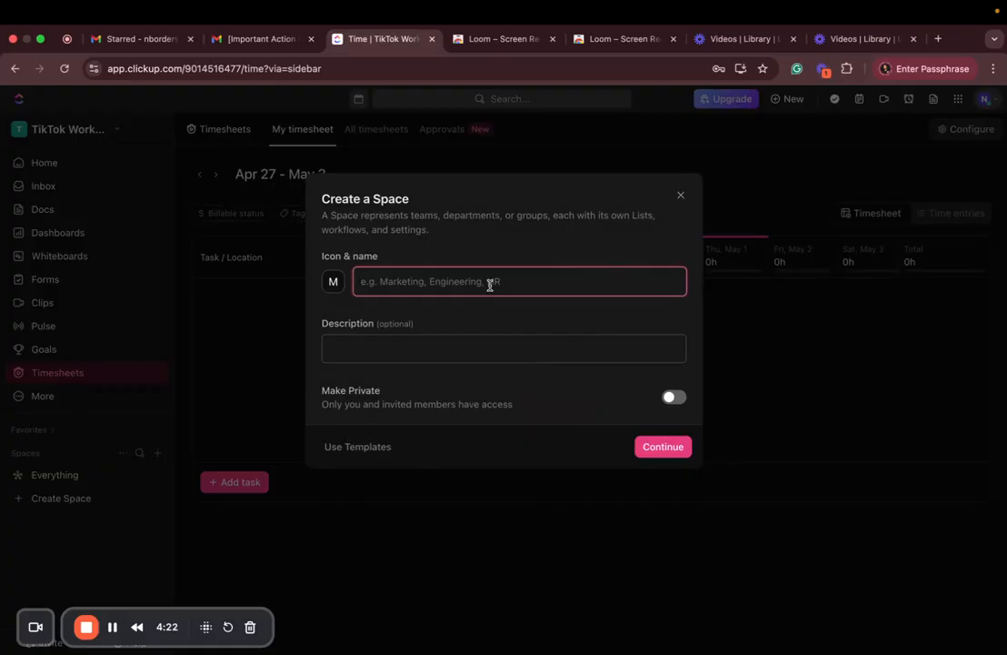
left_click(490, 287)
type("Operations")
left_click(497, 356)
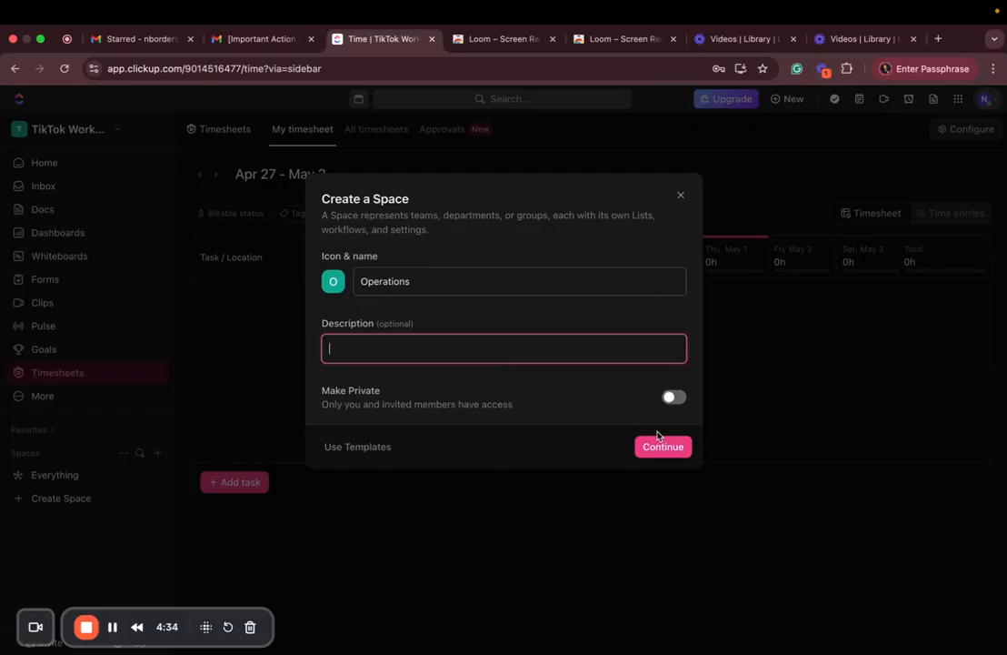
left_click(643, 452)
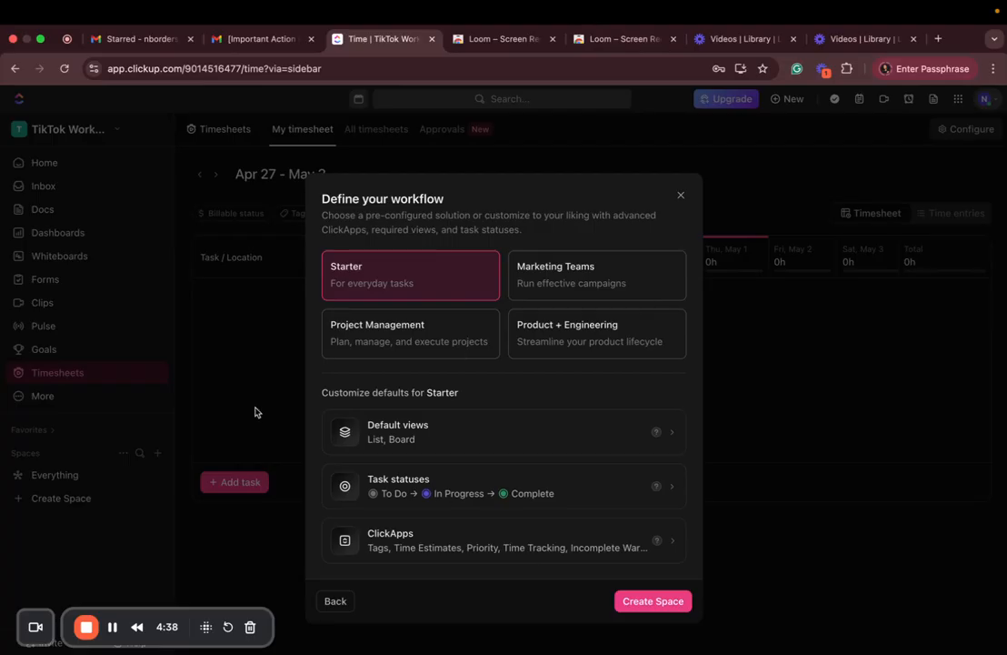
left_click(655, 604)
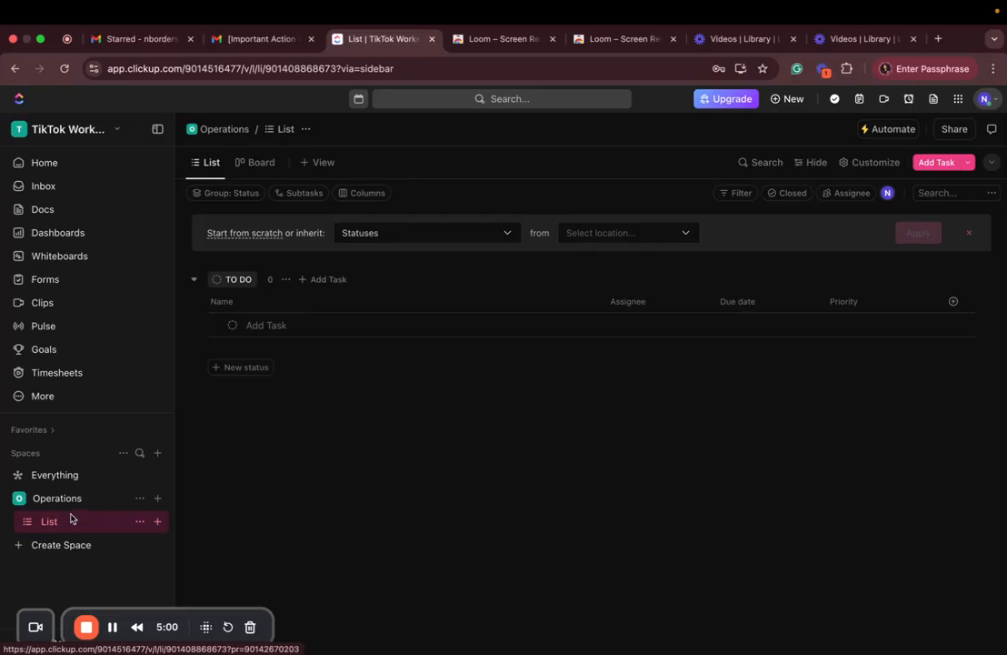
Create a folder named Sales Operations in the Operations space, using the Space statuses
left_click(156, 497)
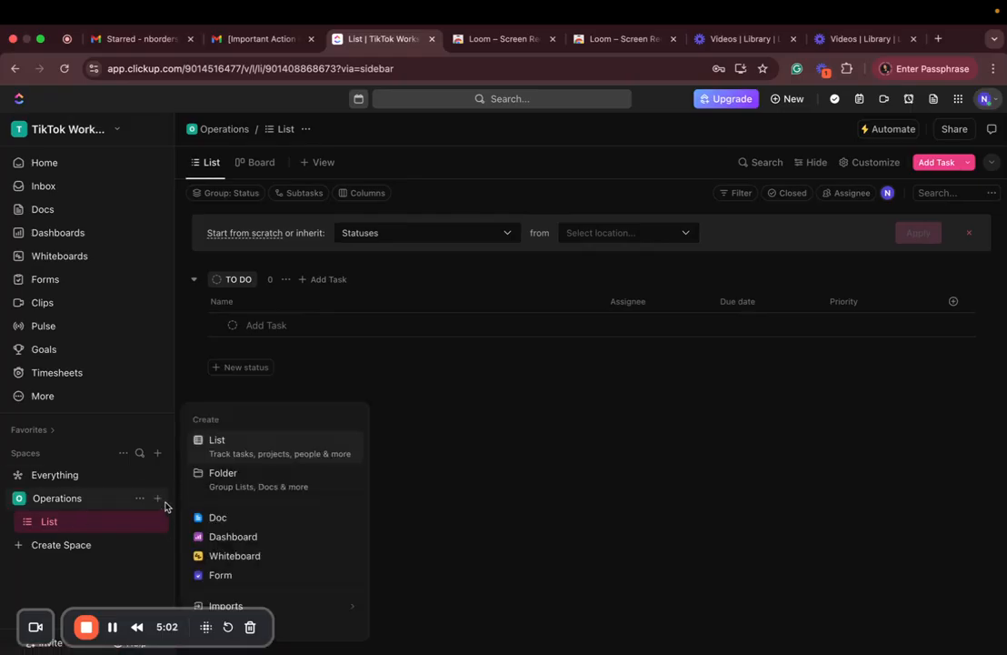
left_click(267, 488)
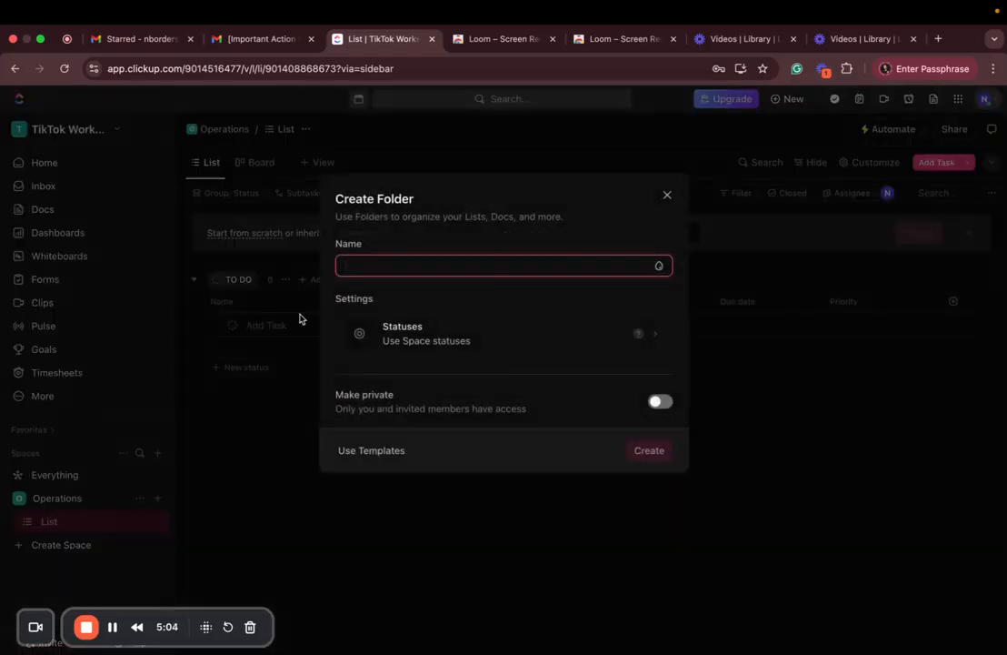
type("Sales Operations")
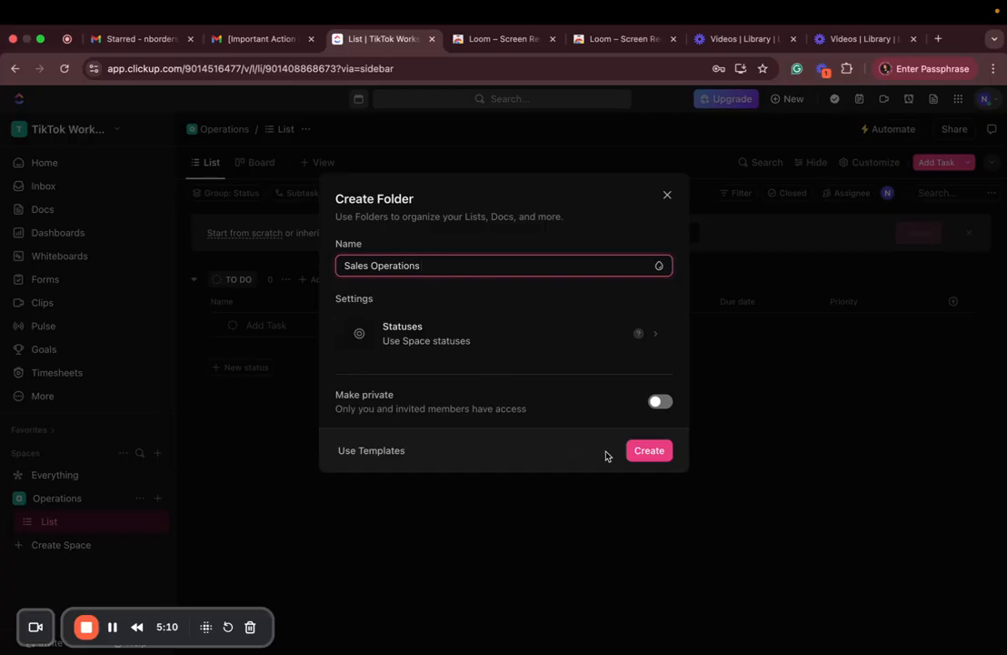
left_click(649, 450)
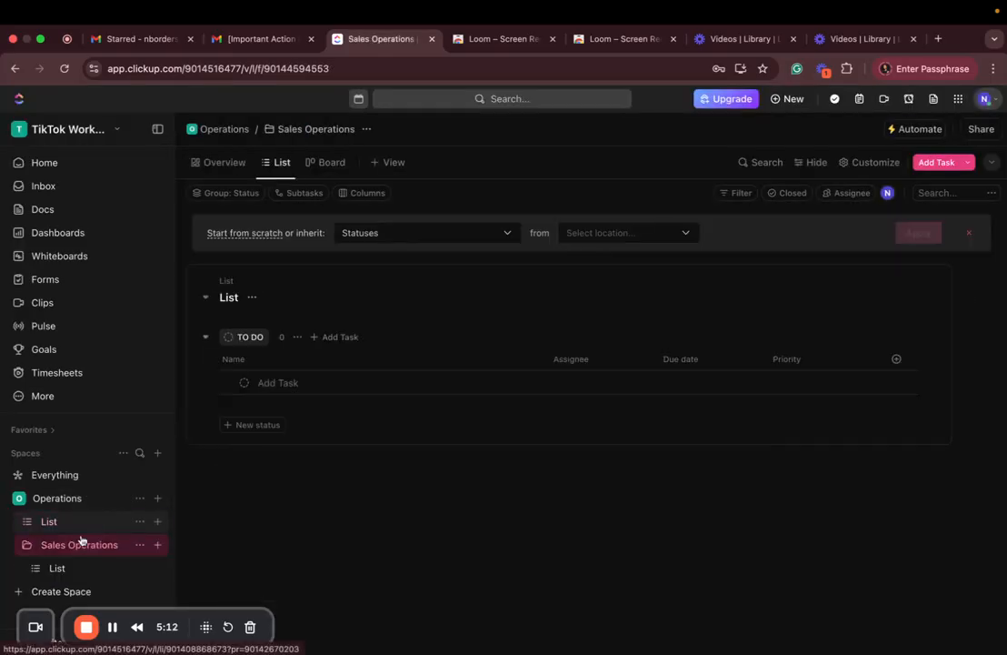
Delete the default list located directly under the Operations space and collapse the Sales Operations folder
left_click(140, 521)
left_click(187, 603)
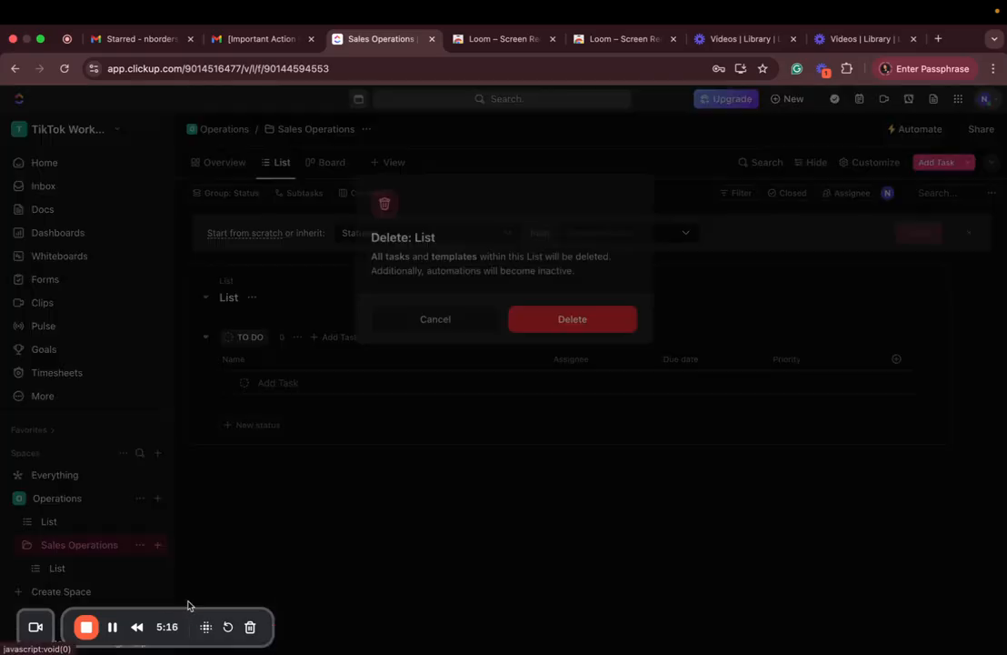
left_click(542, 315)
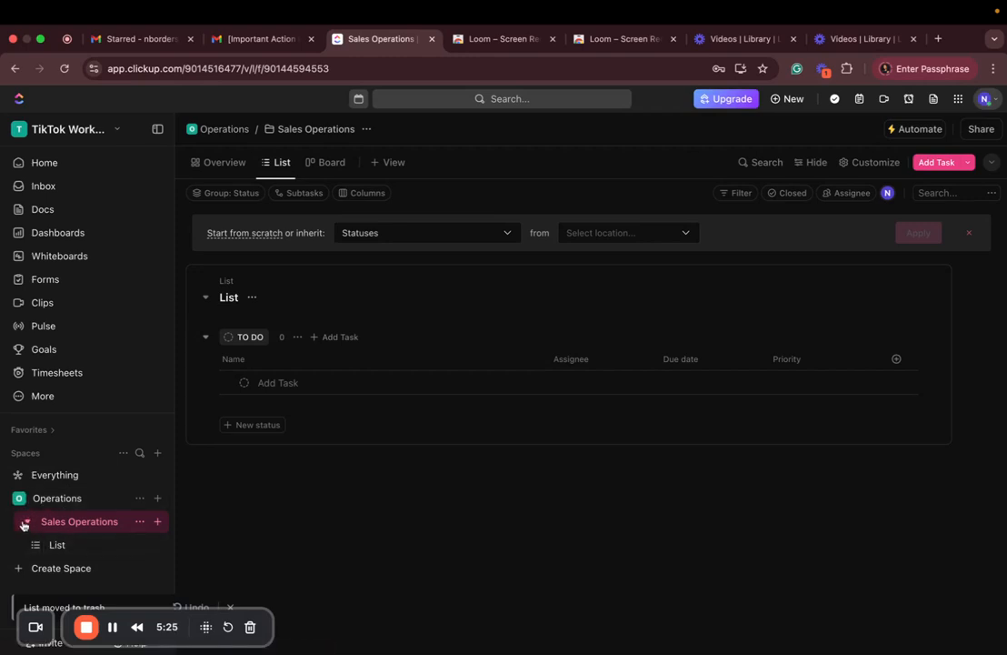
left_click(24, 524)
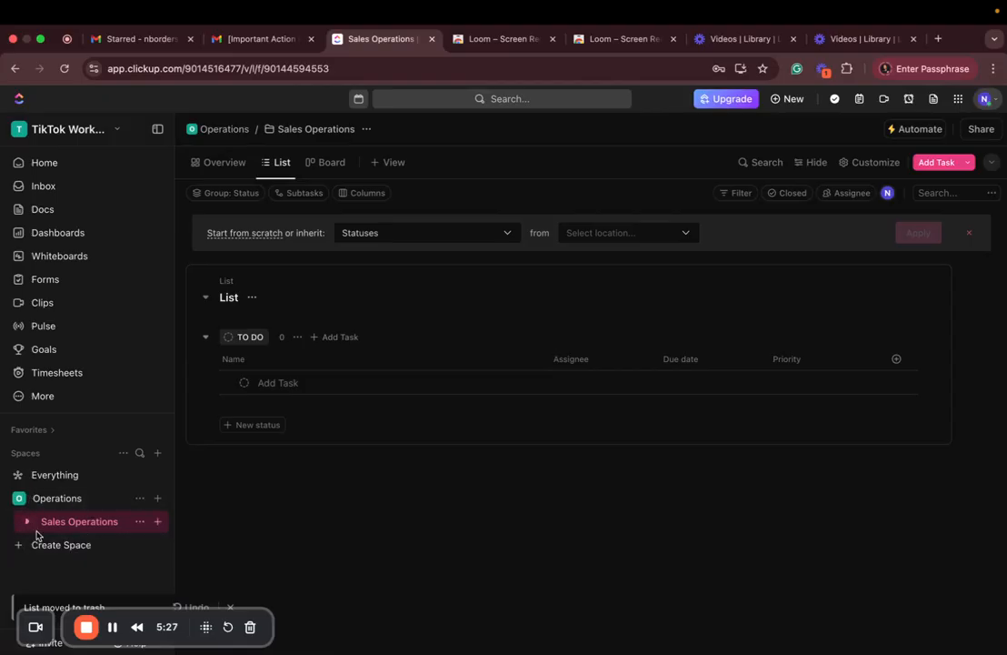
Create a folder named Payroll Operations in the Operations space
left_click(139, 498)
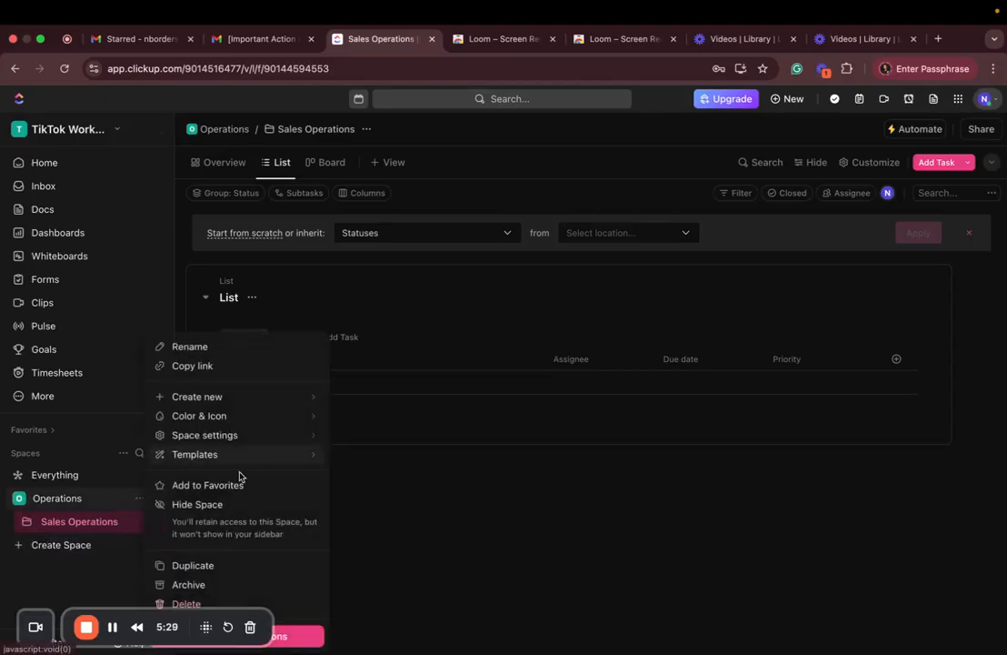
left_click(139, 498)
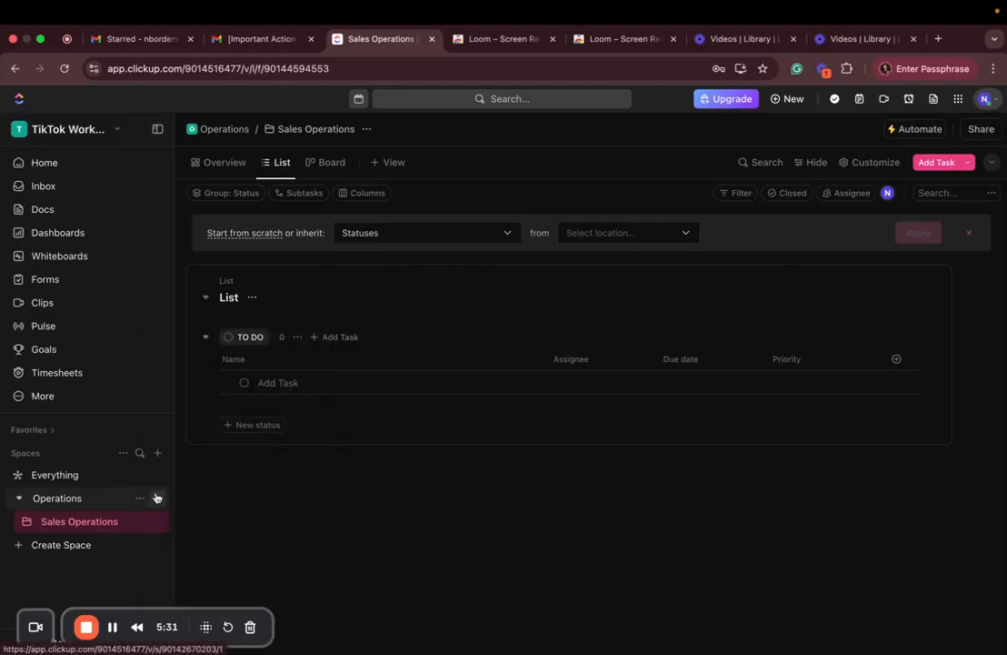
left_click(158, 499)
left_click(246, 480)
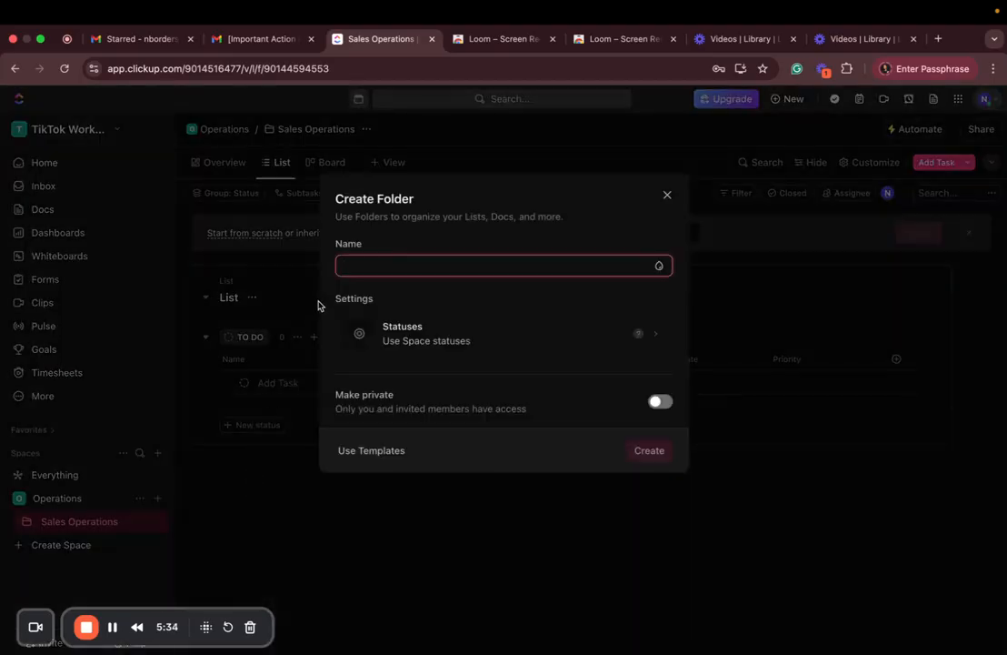
type("Pa")
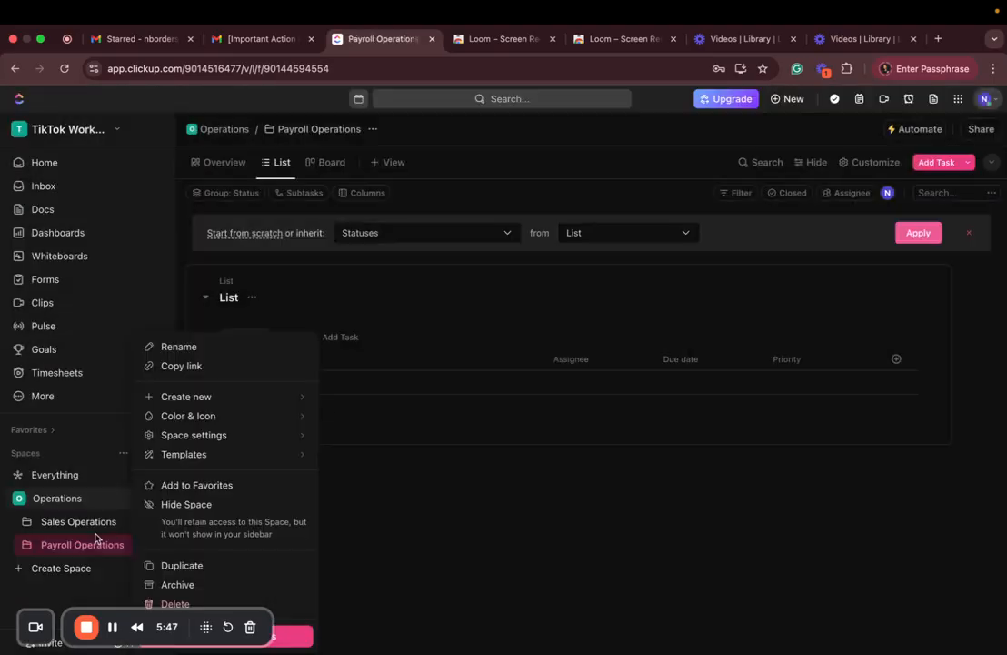
key("Escape")
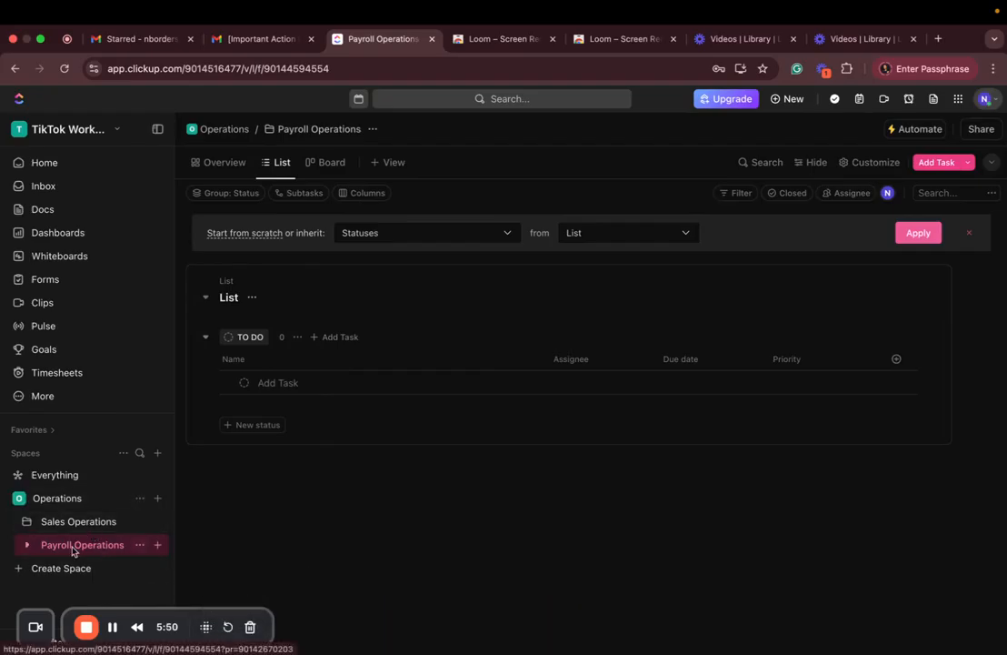
Expand and collapse the Payroll Operations and Sales Operations folders to view the lists inside them
left_click(24, 546)
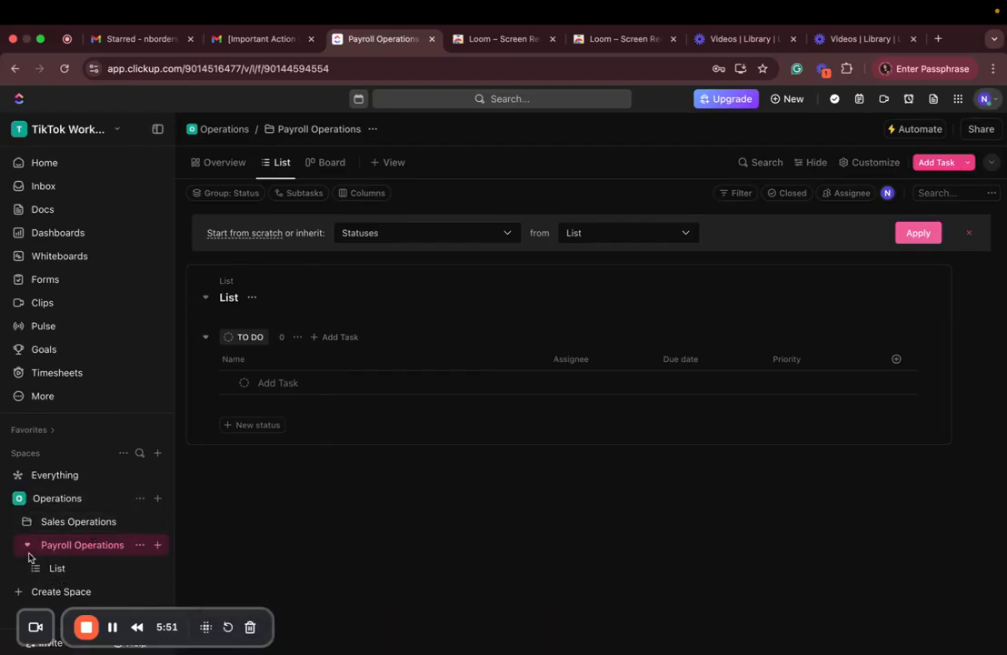
left_click(25, 544)
left_click(26, 522)
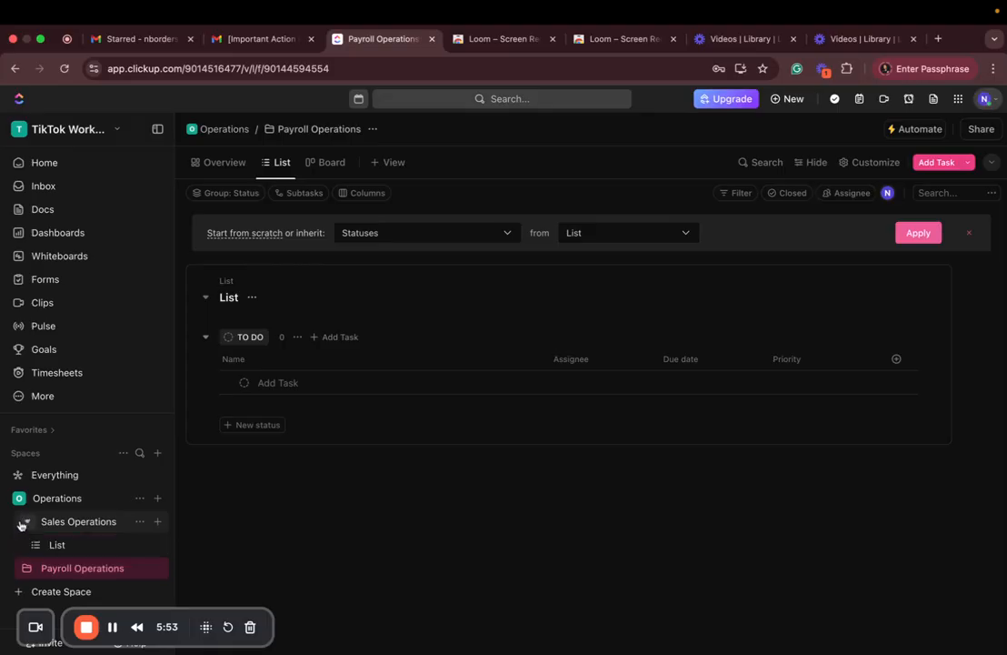
left_click(24, 521)
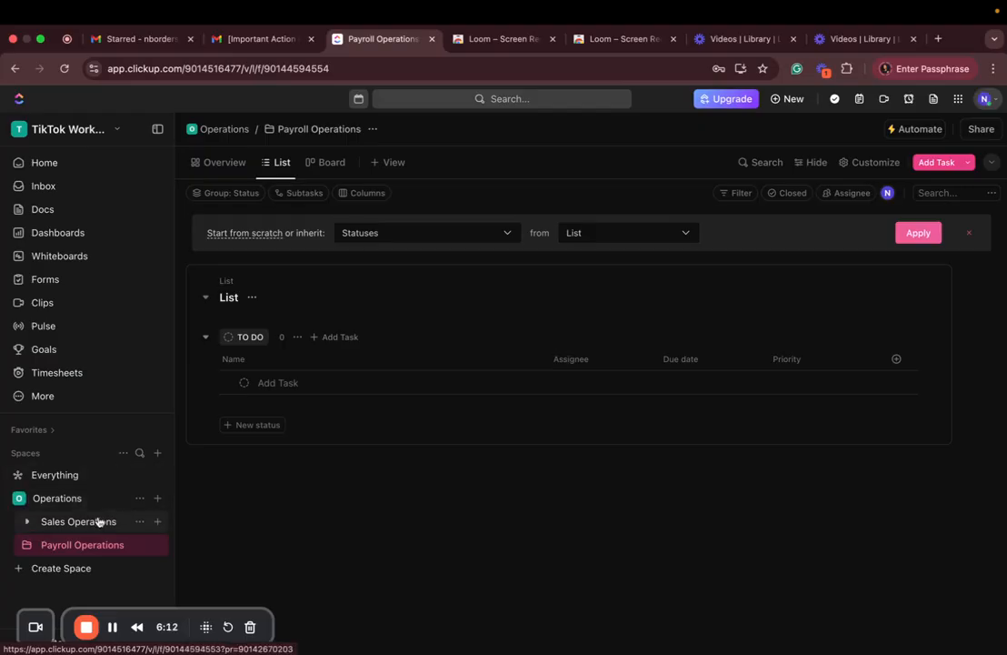
left_click(26, 523)
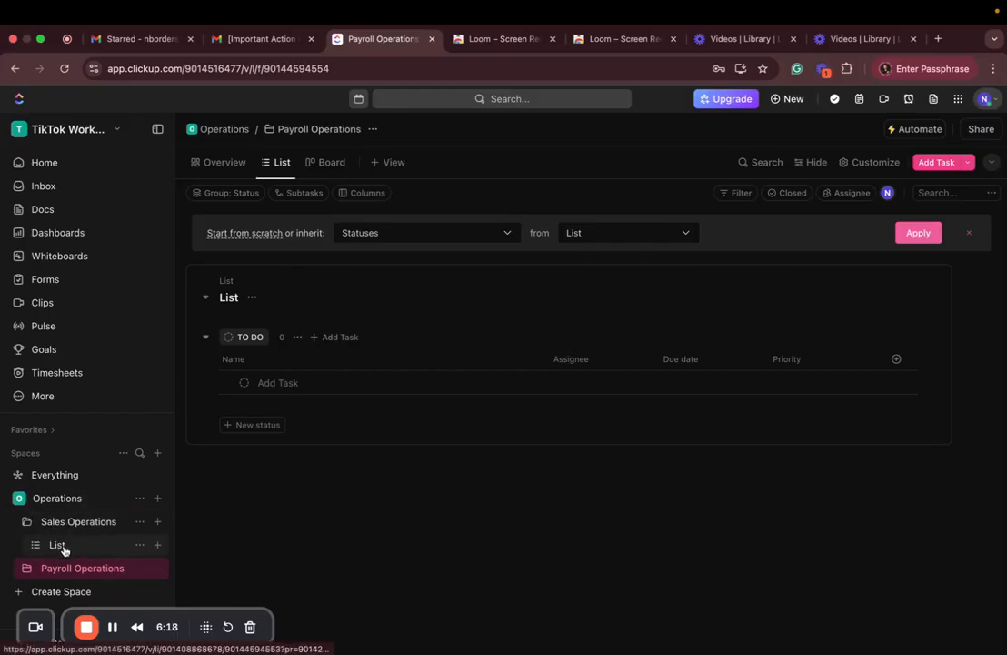
left_click(28, 526)
Rename the list inside the Sales Operations folder to Daily Operations
left_click(29, 528)
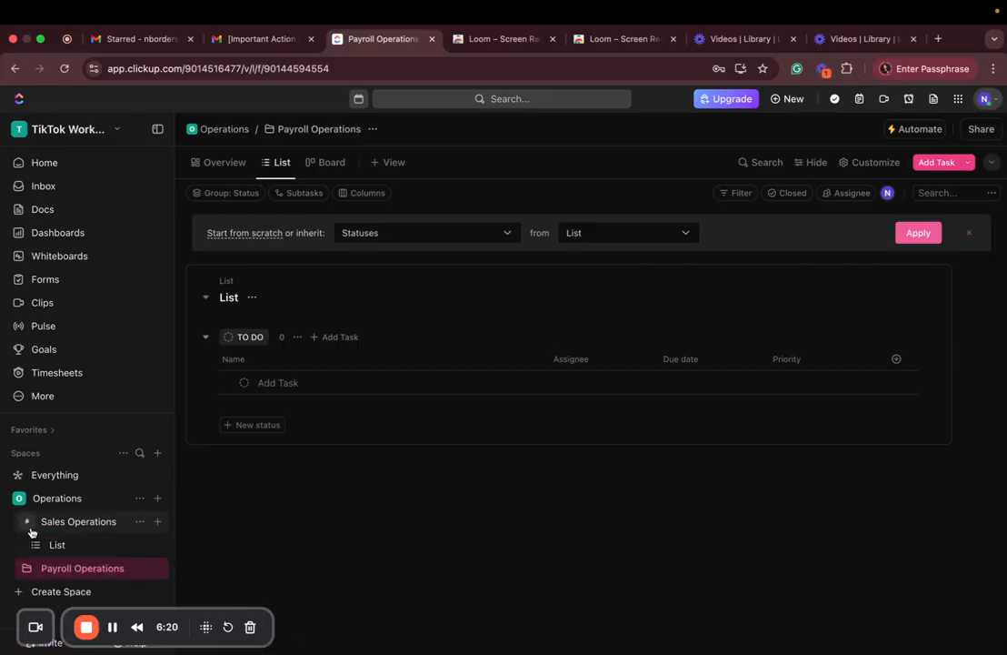
left_click(58, 545)
left_click(139, 544)
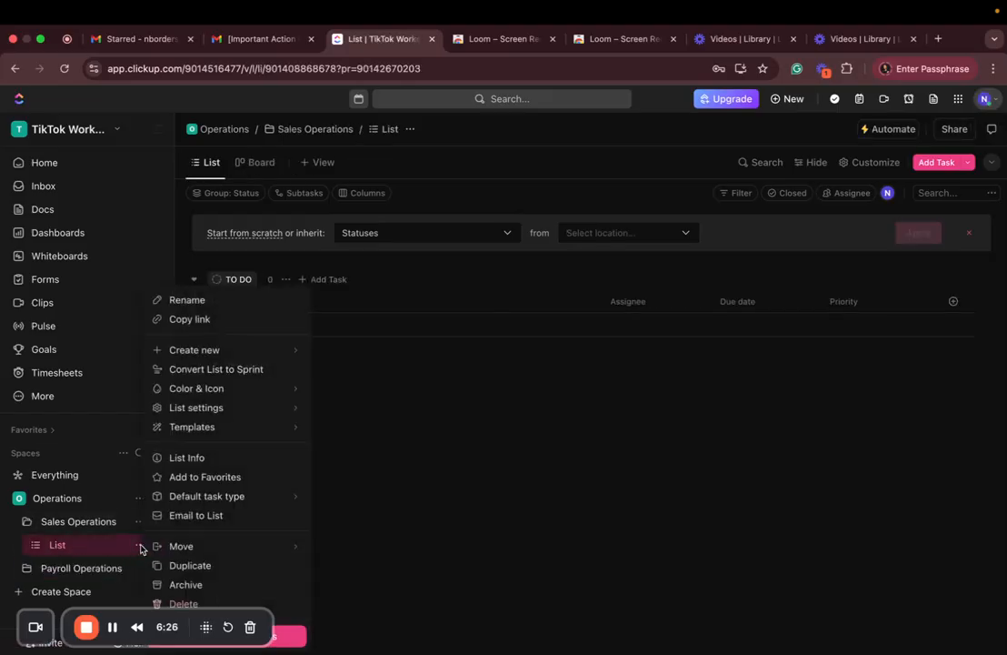
left_click(210, 299)
key("BackSpace")
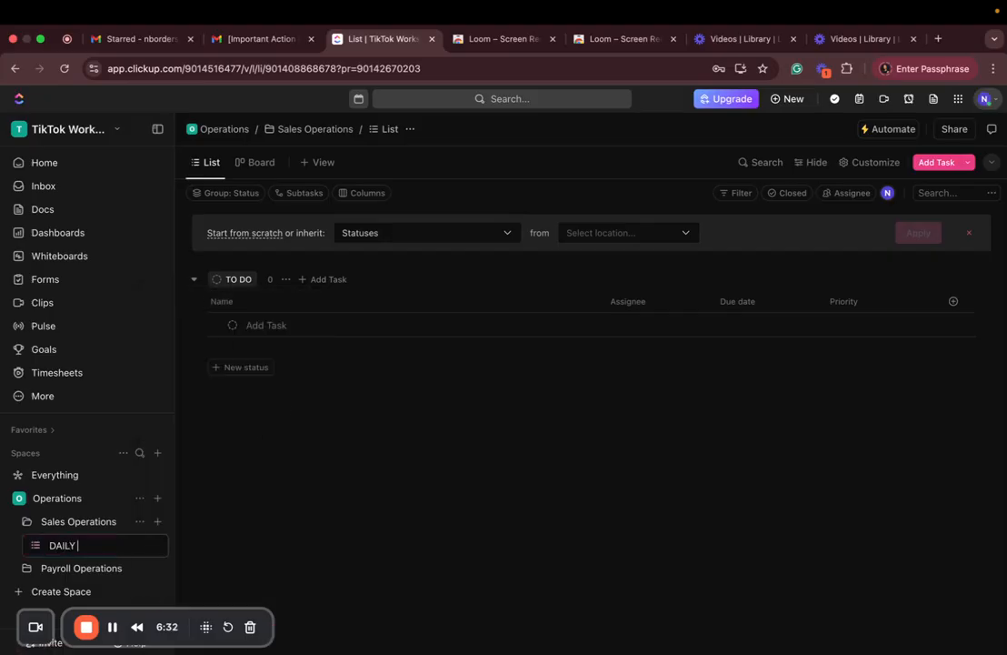
type("Daily Operations")
key("Return")
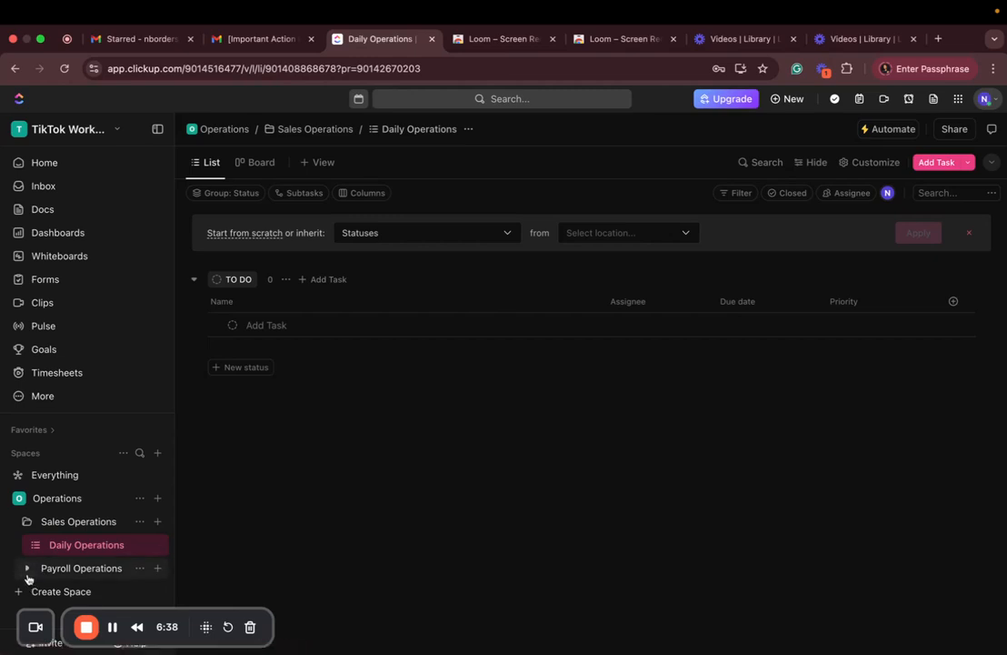
Rename the list inside the Payroll Operations folder to Daily payroll
left_click(28, 571)
left_click(139, 582)
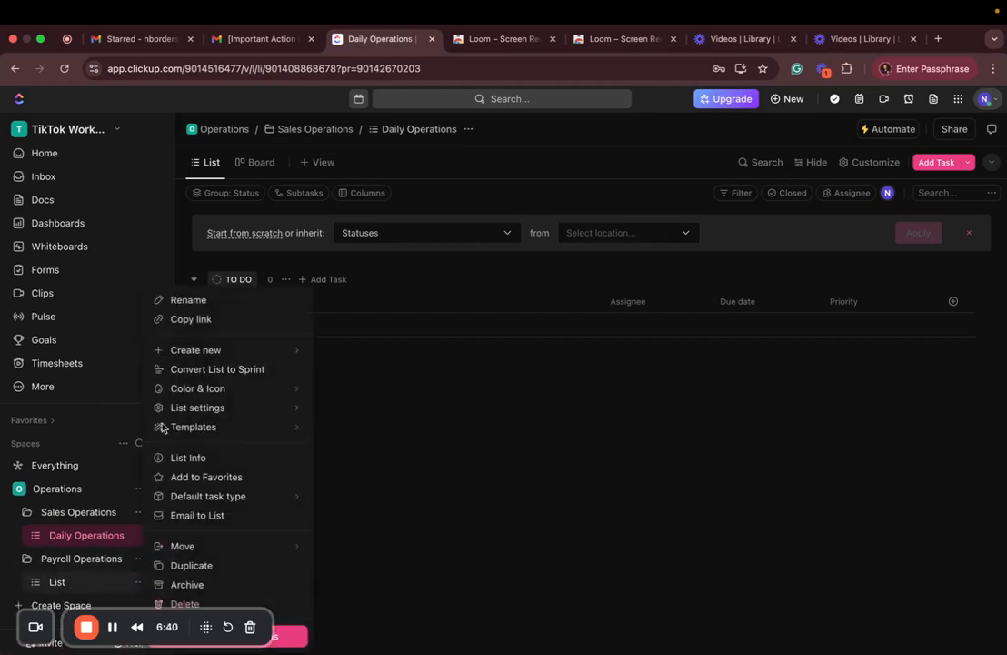
left_click(237, 311)
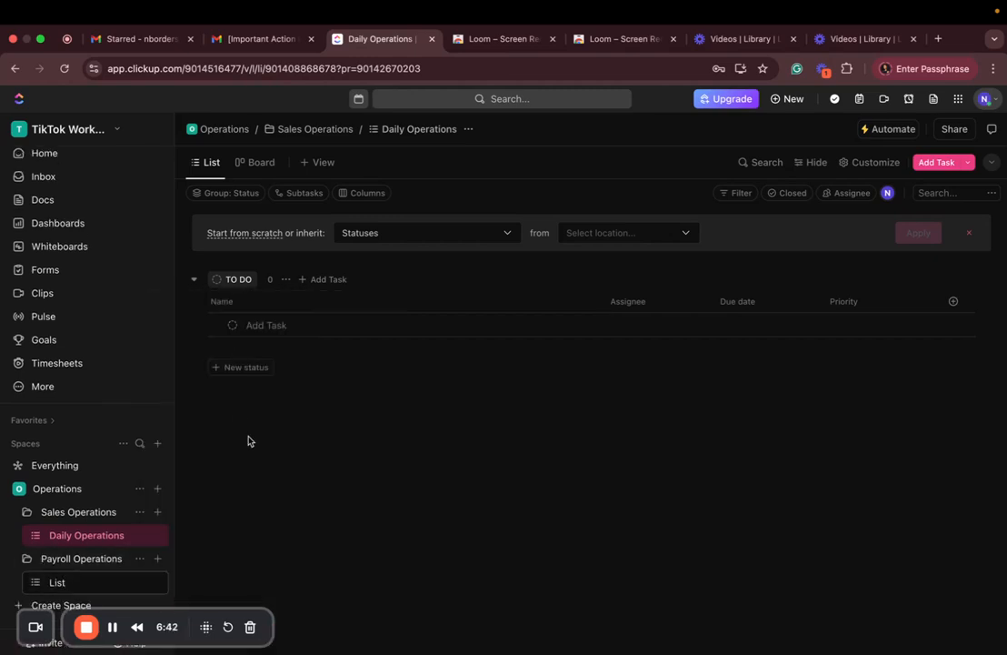
type("Daily p")
key("Return")
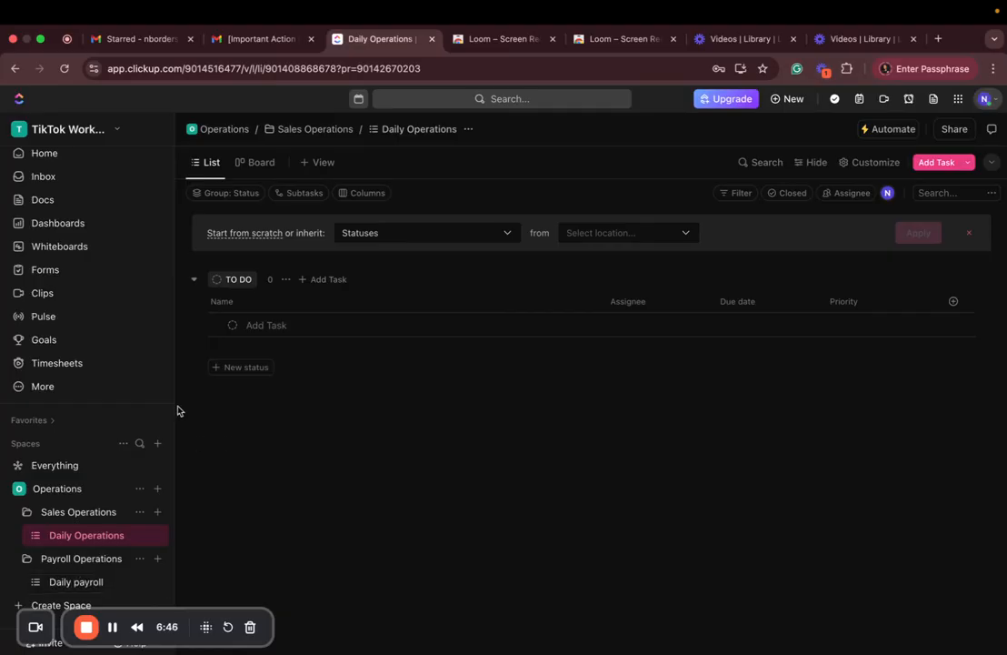
Set up a new list named Payroll with the Sales Operations folder as its location
left_click(159, 564)
key("Escape")
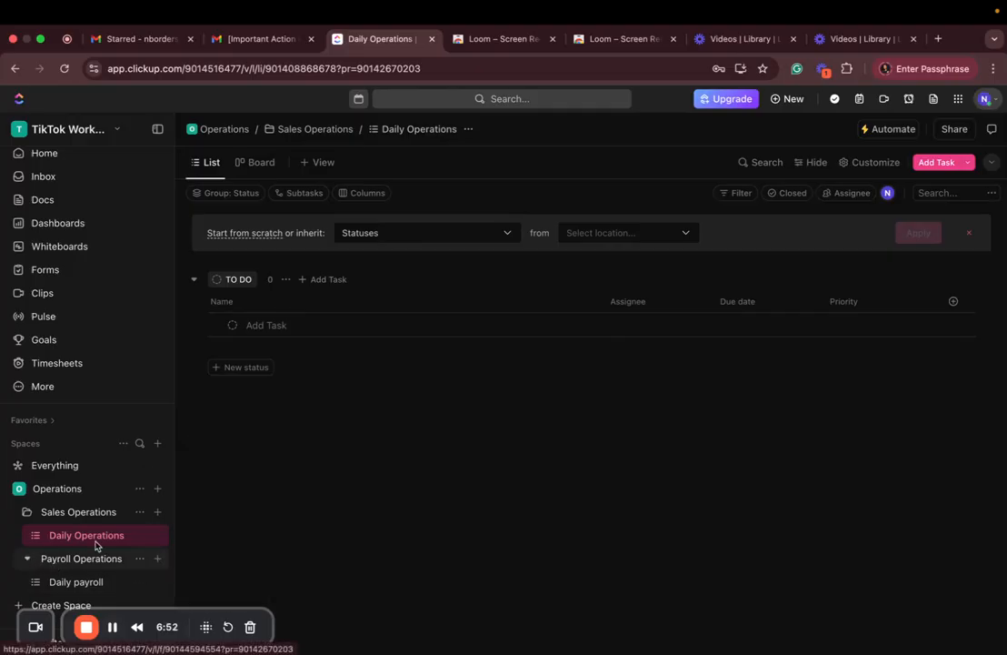
left_click(157, 488)
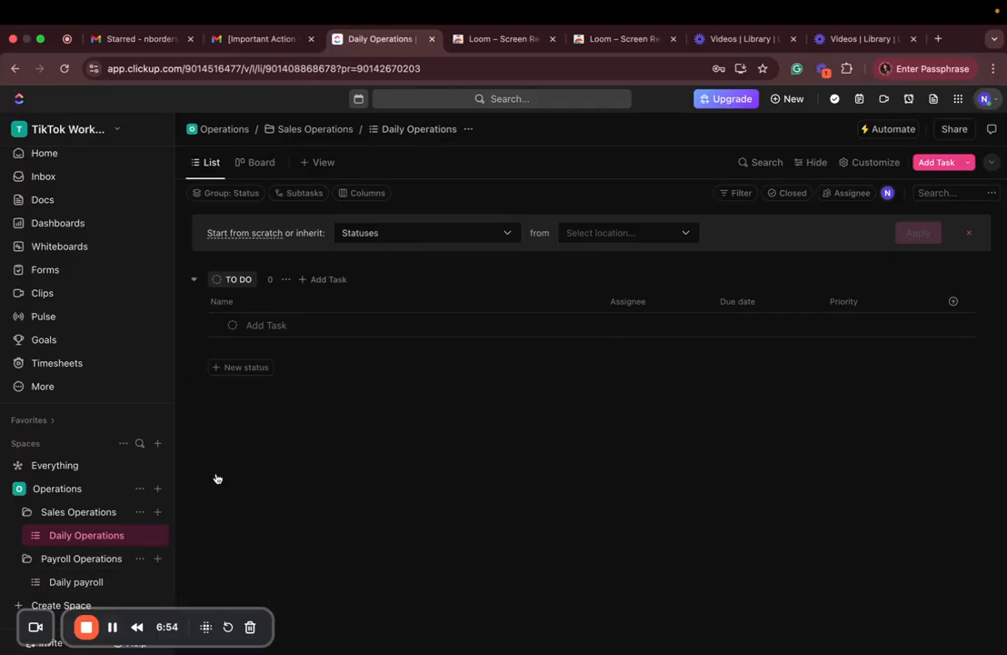
left_click(216, 478)
type("Payroll")
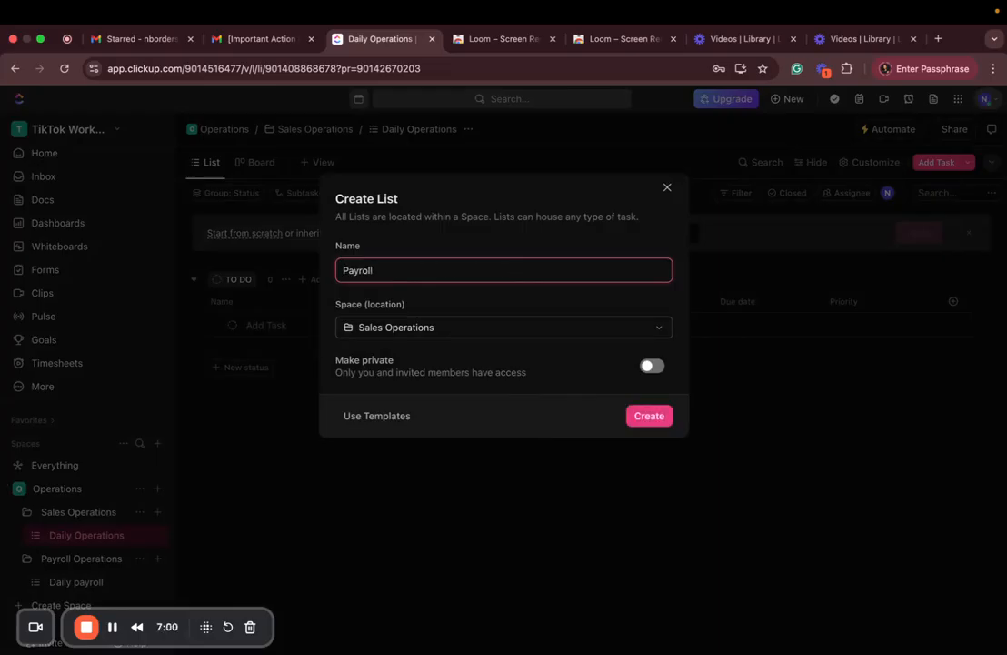